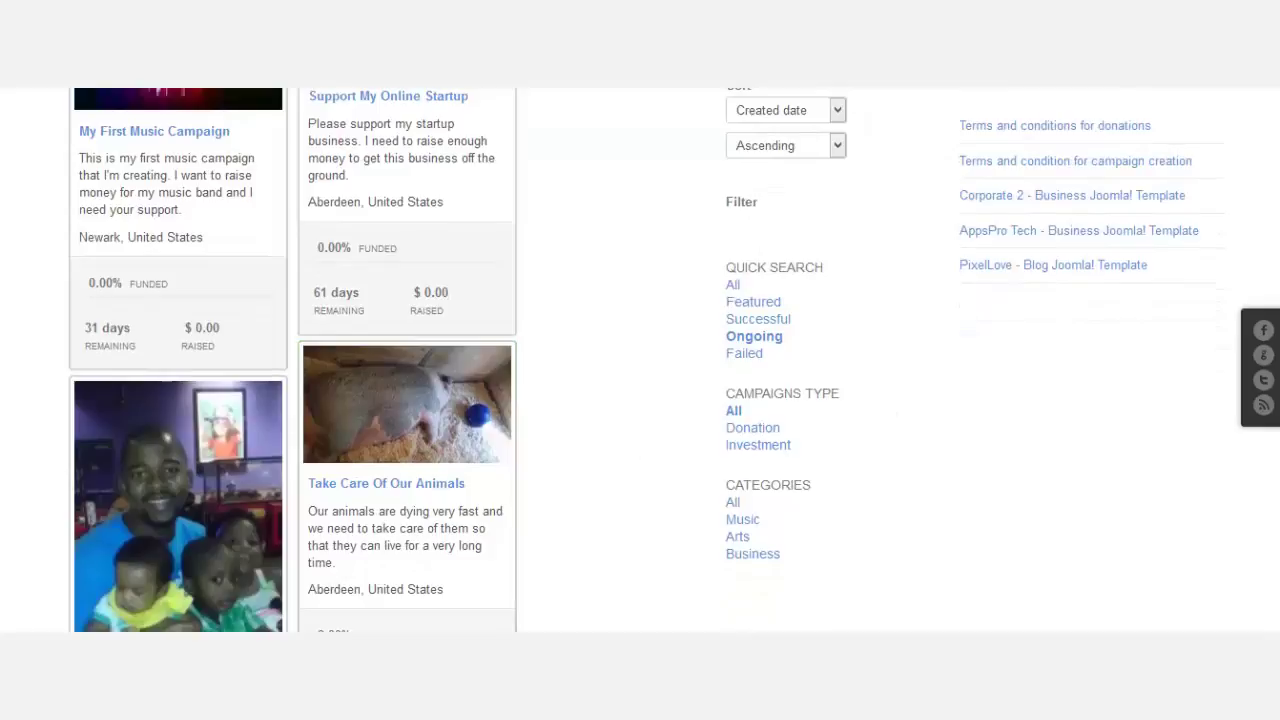
Examine the campaigns list page, including its own search field and filters and the Search and Latest News modules beside it.
{"action": "scroll", "coordinate": [654, 251], "scroll_direction": "up", "scroll_amount": 3}
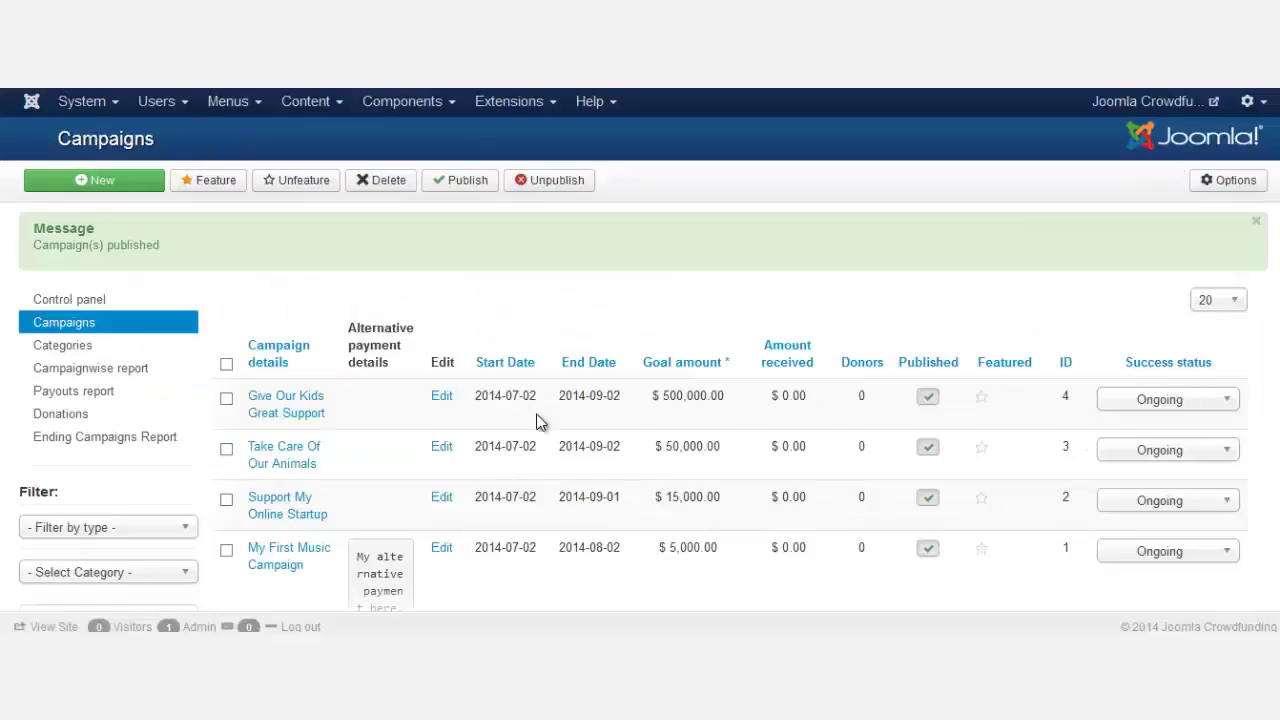
{"action": "scroll", "coordinate": [537, 421], "scroll_direction": "down", "scroll_amount": 1}
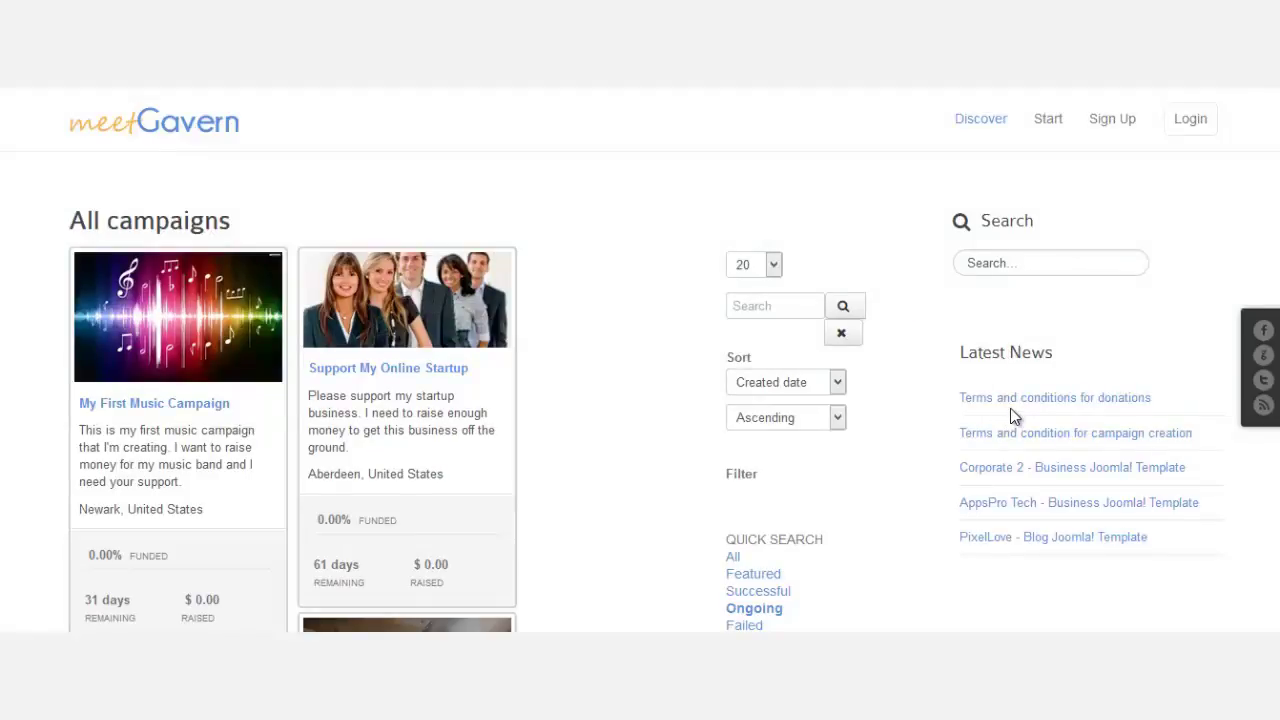
{"action": "double_click", "coordinate": [1028, 220]}
{"action": "left_click_drag", "start_coordinate": [1053, 350], "coordinate": [961, 349]}
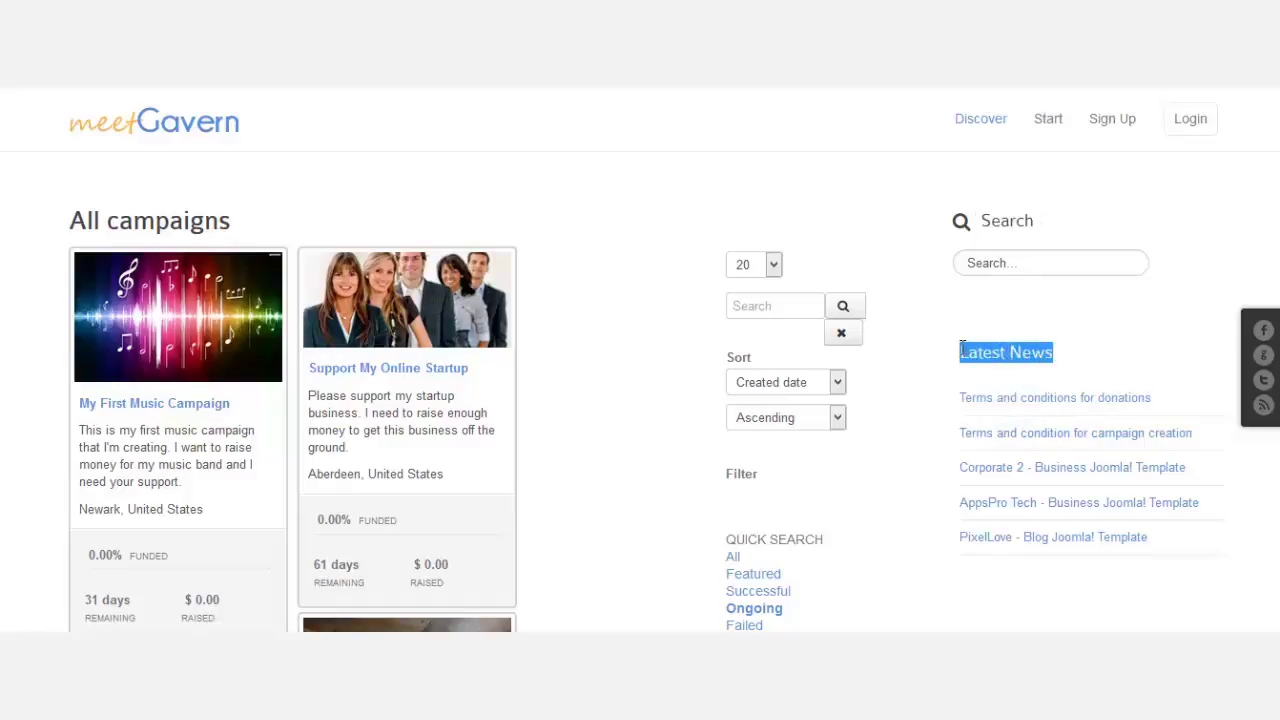
{"action": "left_click", "coordinate": [991, 353]}
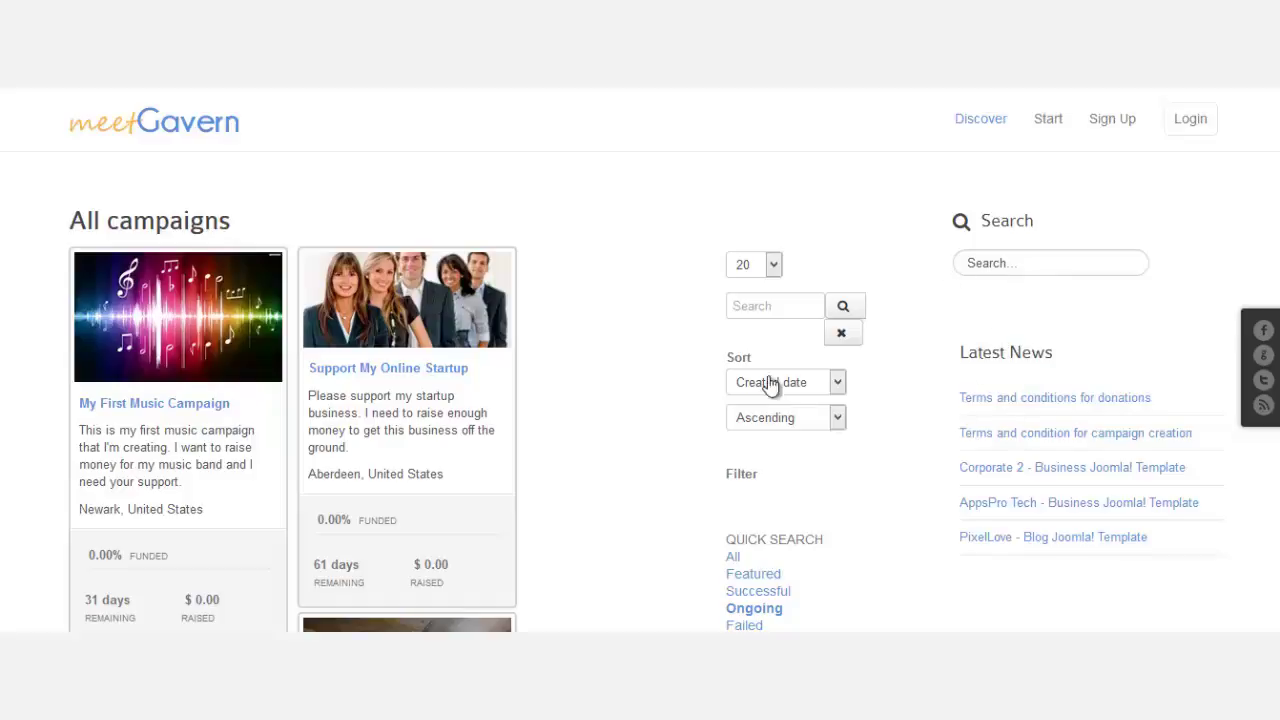
{"action": "left_click", "coordinate": [758, 306]}
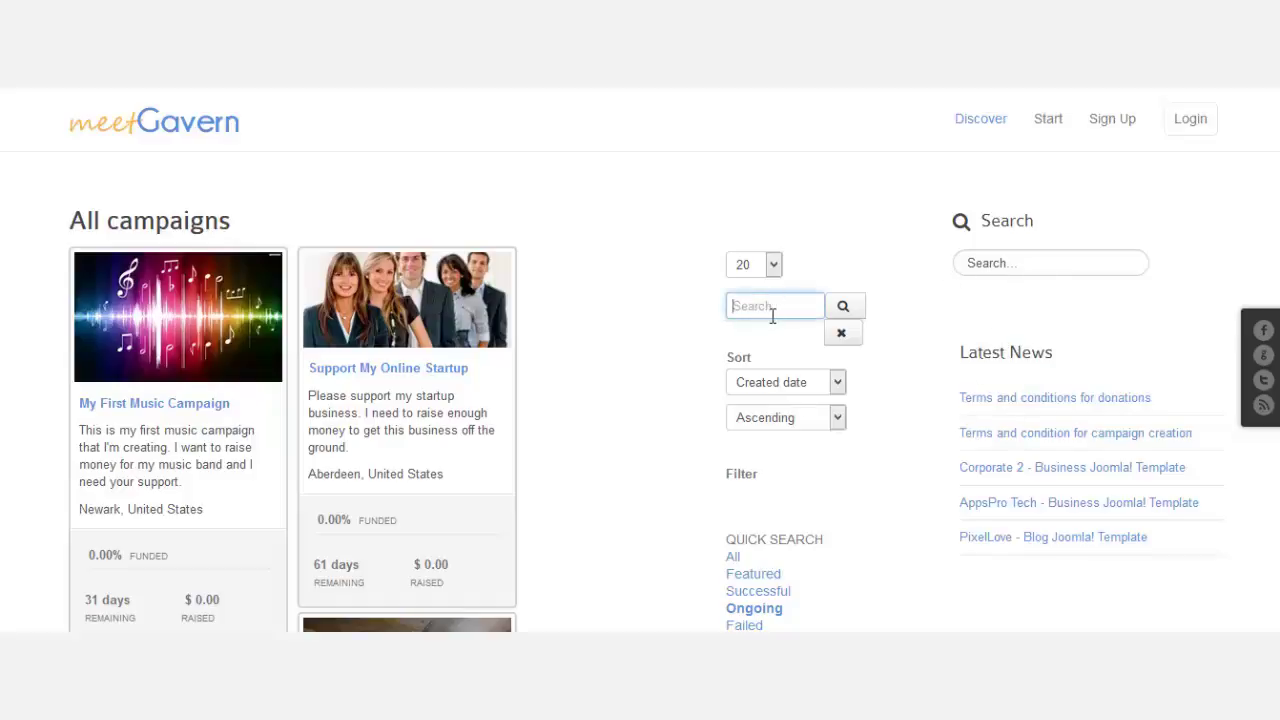
{"action": "scroll", "coordinate": [937, 333], "scroll_direction": "down", "scroll_amount": 4}
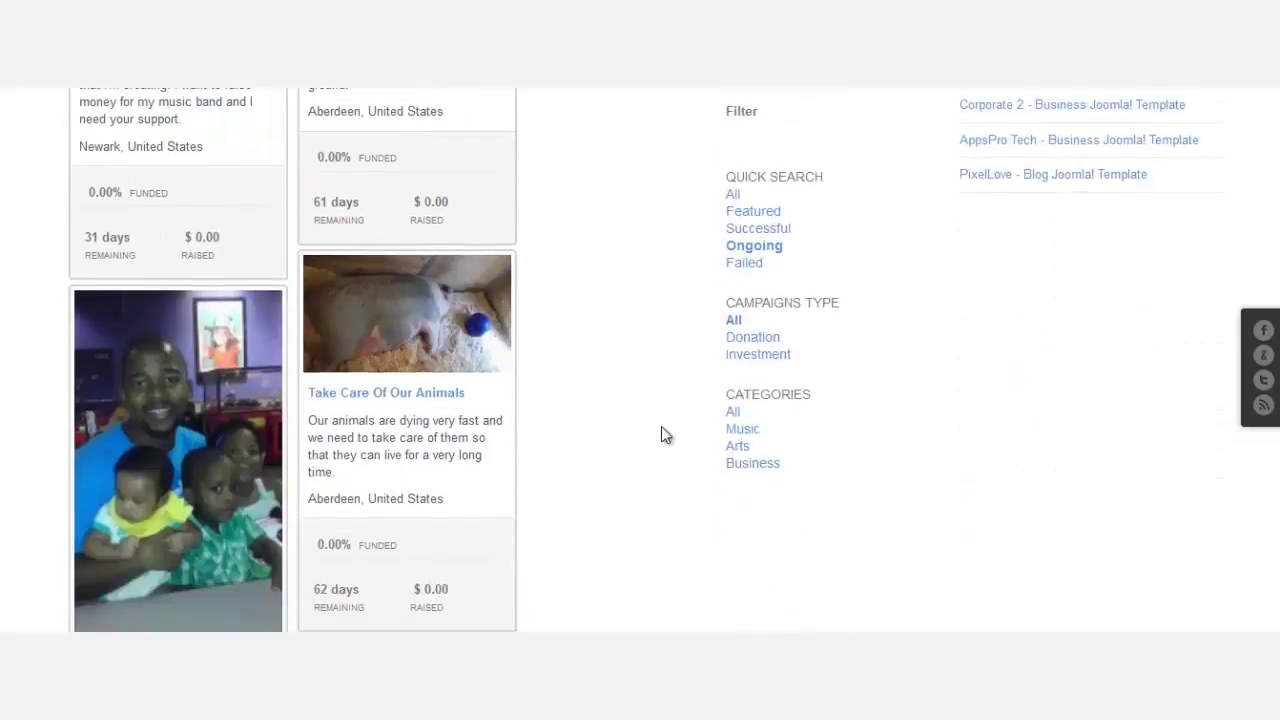
{"action": "scroll", "coordinate": [850, 476], "scroll_direction": "up", "scroll_amount": 5}
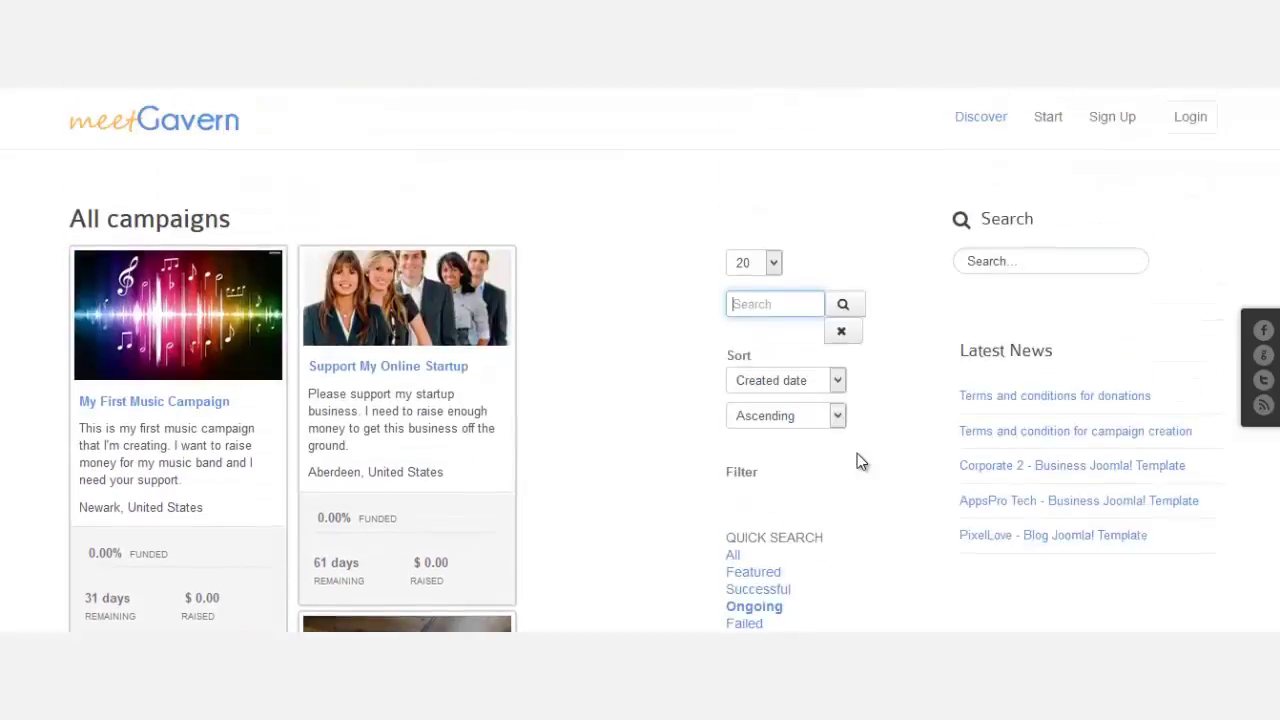
Find the "Search" sidebar module in the site administration's Module Manager and unpublish it.
{"action": "double_click", "coordinate": [997, 219]}
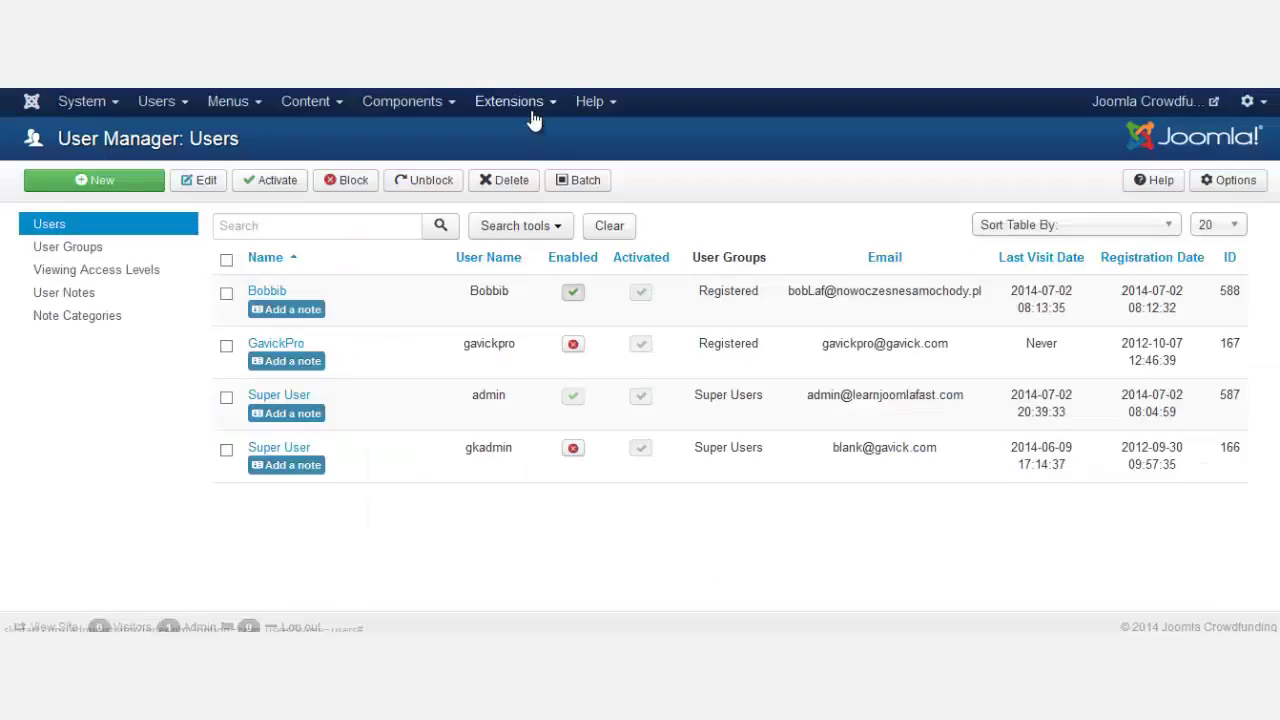
{"action": "left_click", "coordinate": [518, 101]}
{"action": "left_click", "coordinate": [512, 178]}
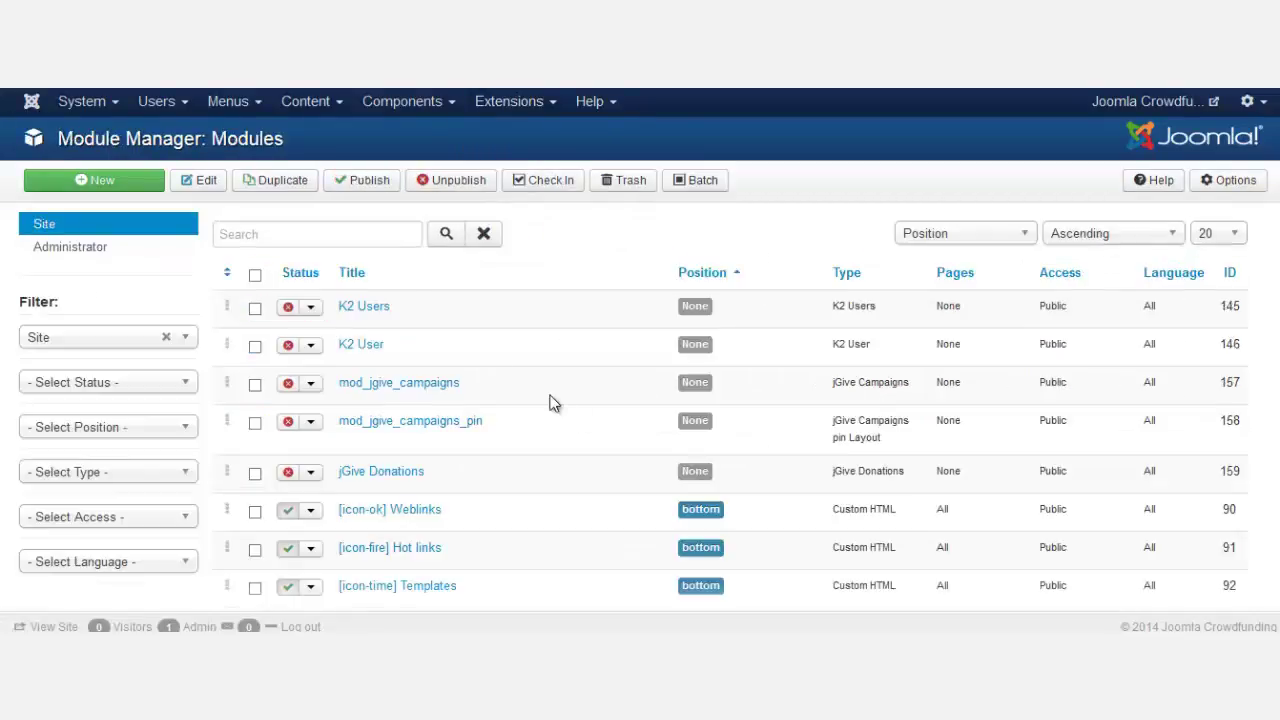
{"action": "left_click", "coordinate": [344, 232]}
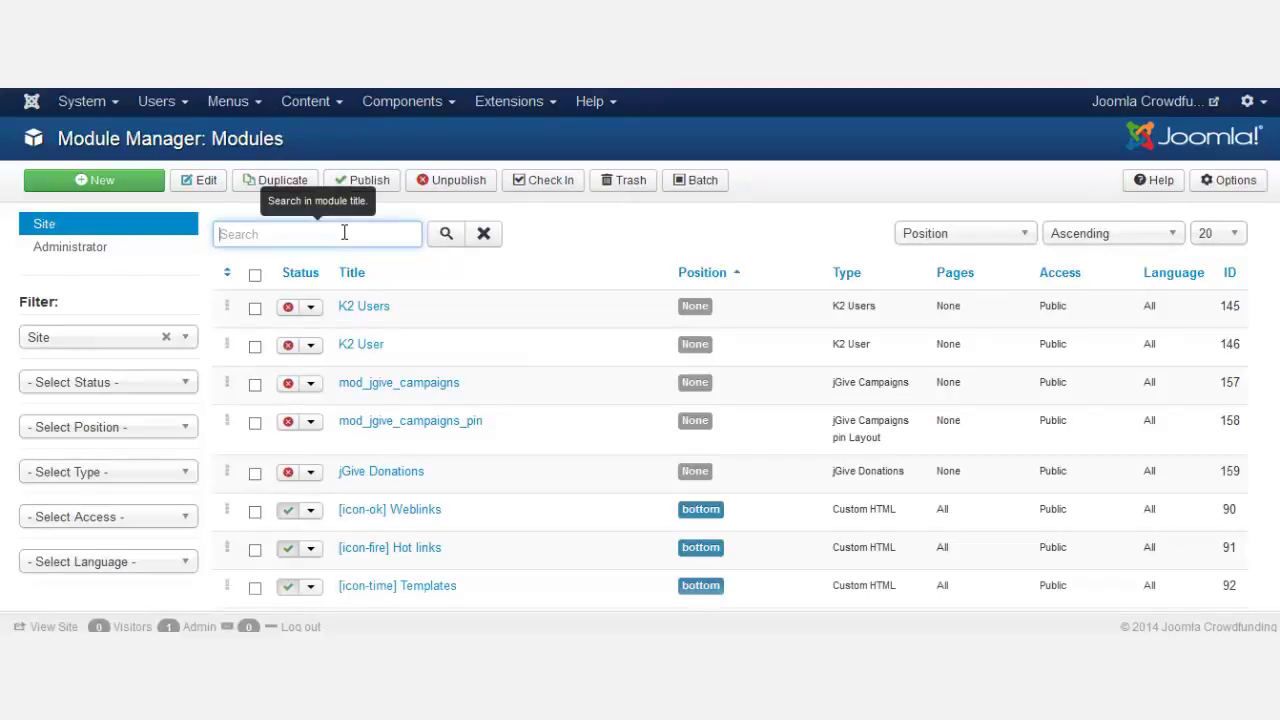
{"action": "left_click", "coordinate": [446, 236]}
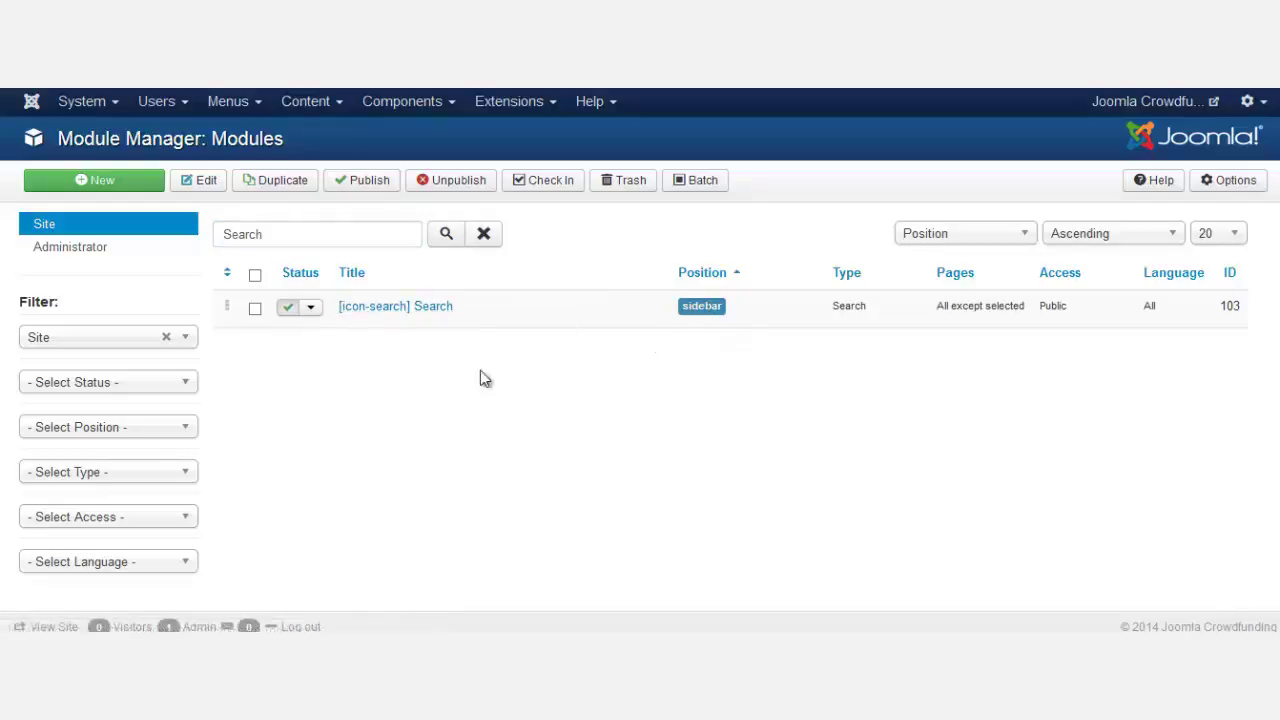
{"action": "left_click", "coordinate": [289, 312]}
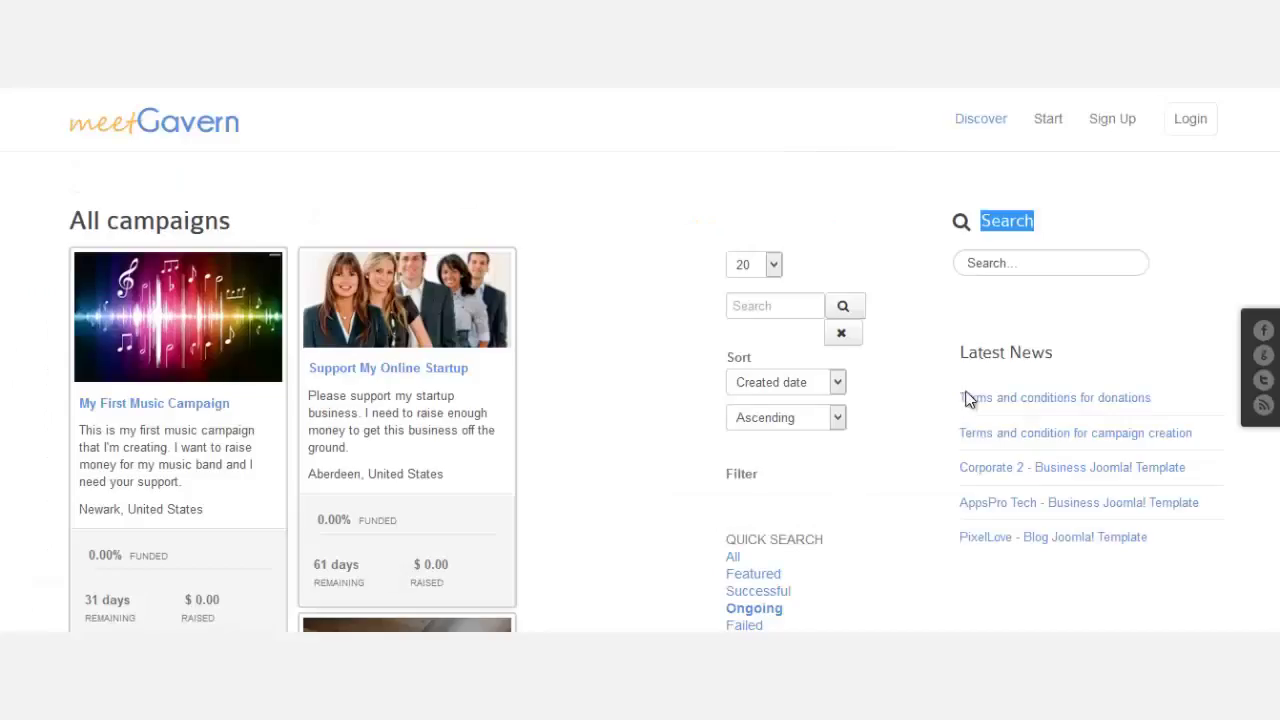
Copy the "Latest News" module title from the site, find that module in the Module Manager and unpublish it.
{"action": "triple_click", "coordinate": [979, 357]}
{"action": "key", "text": "ctrl+c"}
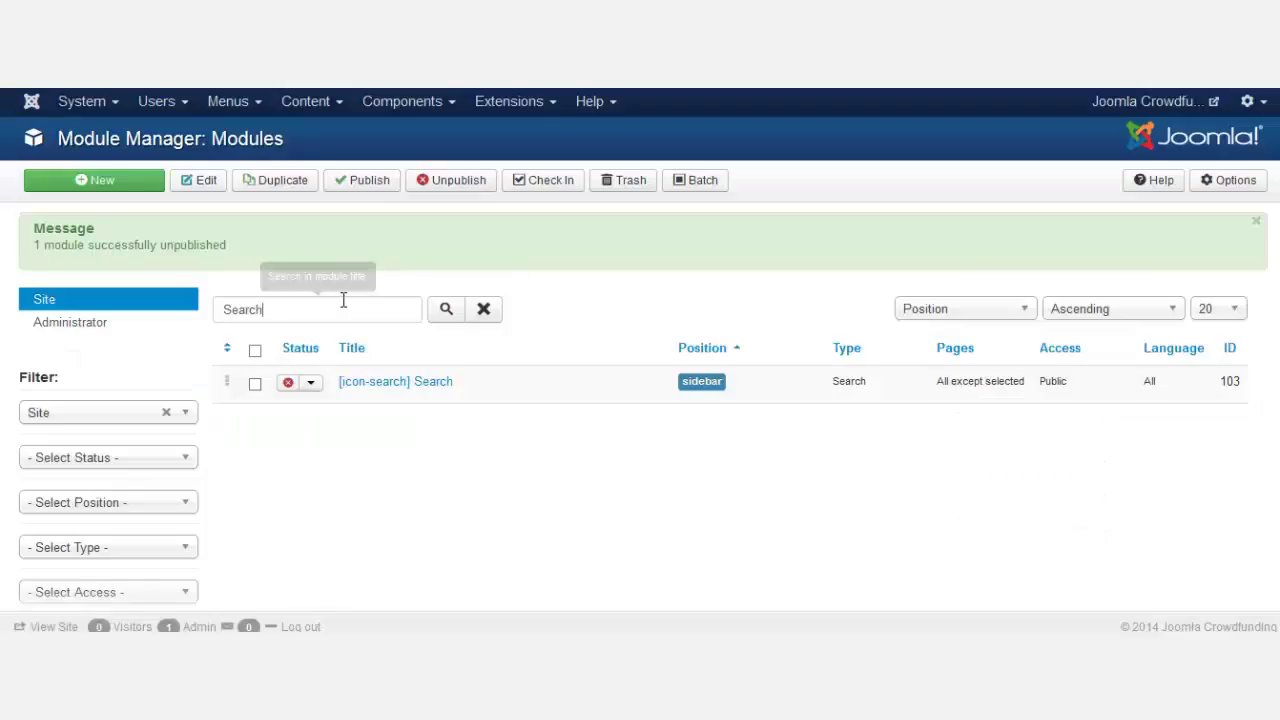
{"action": "double_click", "coordinate": [351, 303]}
{"action": "key", "text": "ctrl+v"}
{"action": "left_click", "coordinate": [445, 318]}
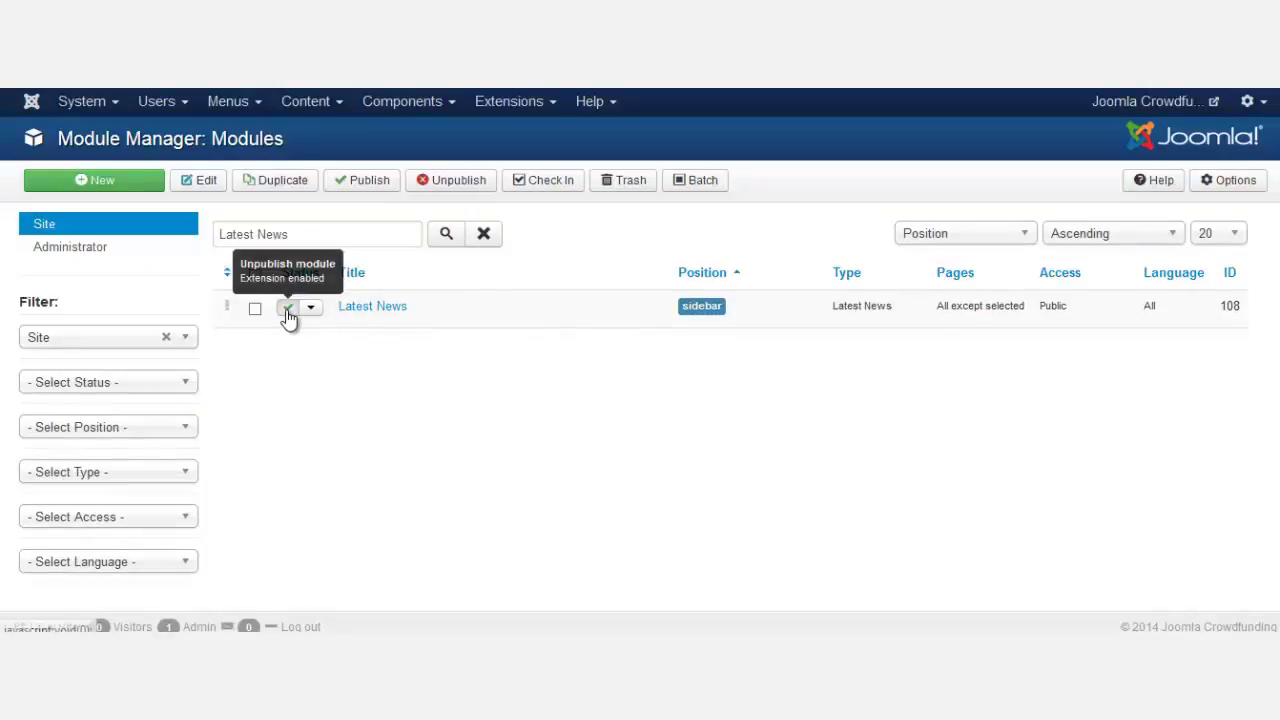
{"action": "left_click", "coordinate": [288, 307]}
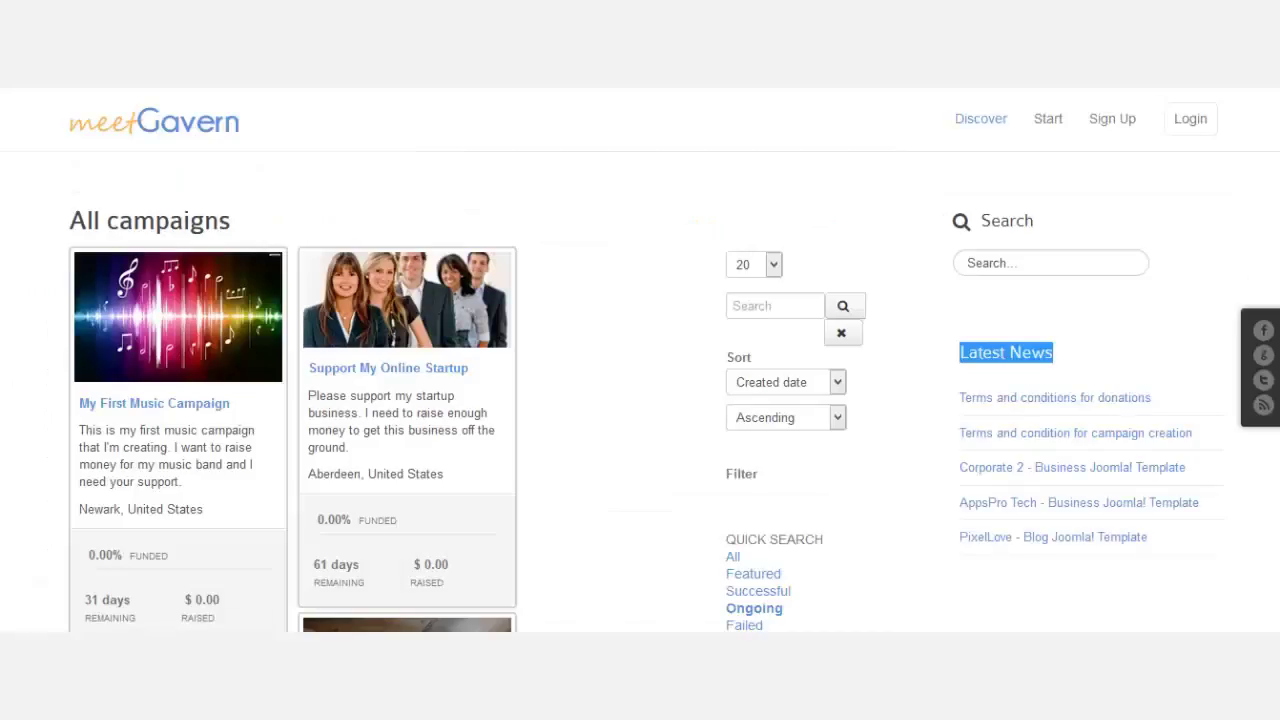
Reload the Discover page on the site and check the layout of the campaign list.
{"action": "left_click", "coordinate": [988, 124]}
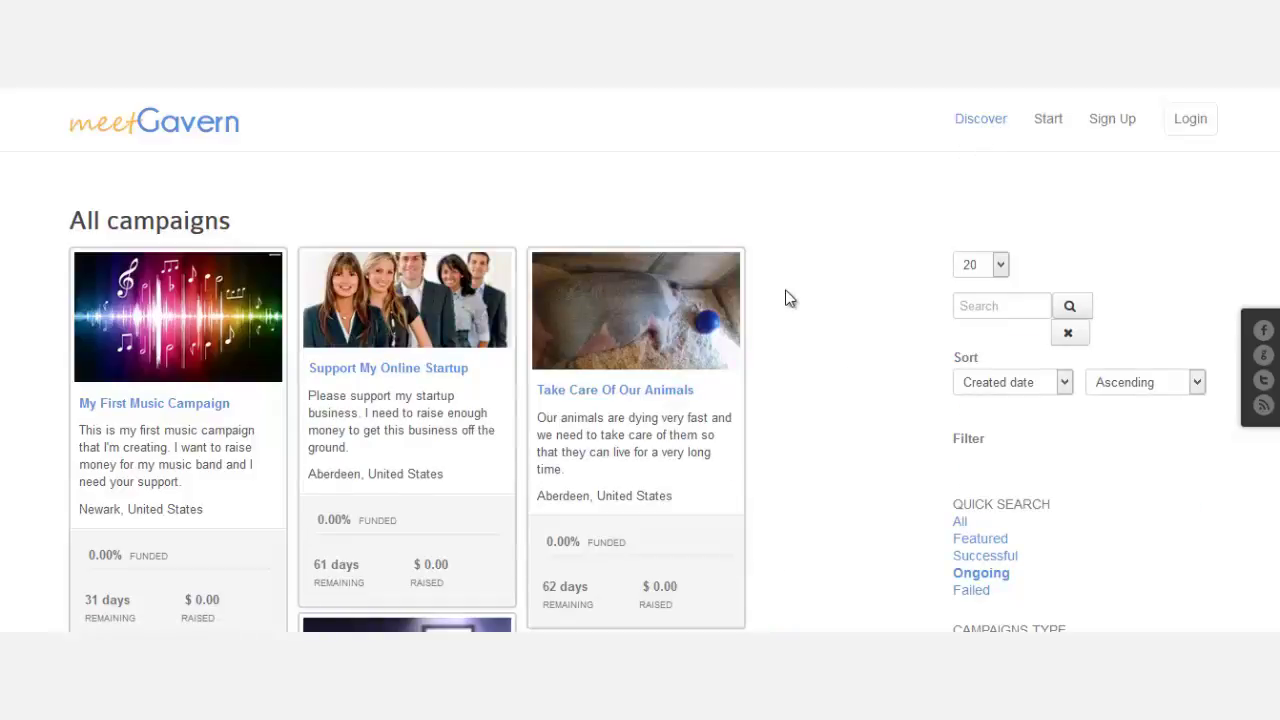
{"action": "scroll", "coordinate": [788, 293], "scroll_direction": "down", "scroll_amount": 4}
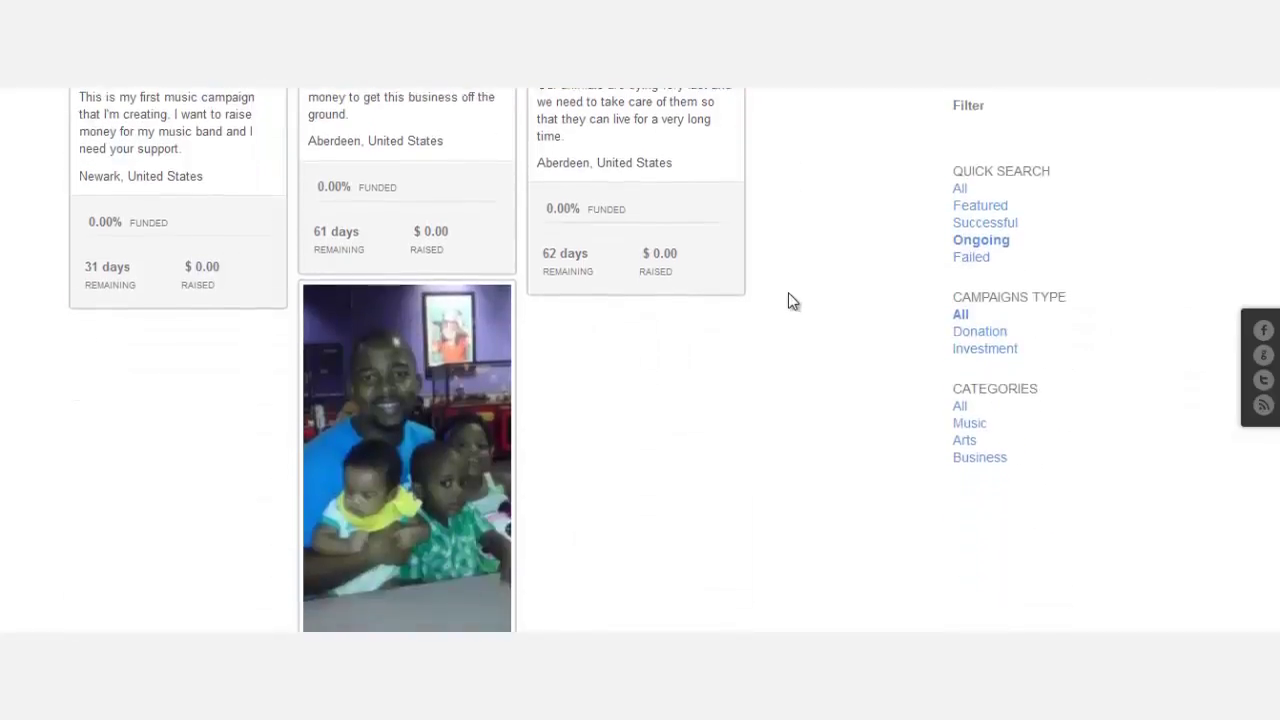
{"action": "scroll", "coordinate": [788, 301], "scroll_direction": "up", "scroll_amount": 4}
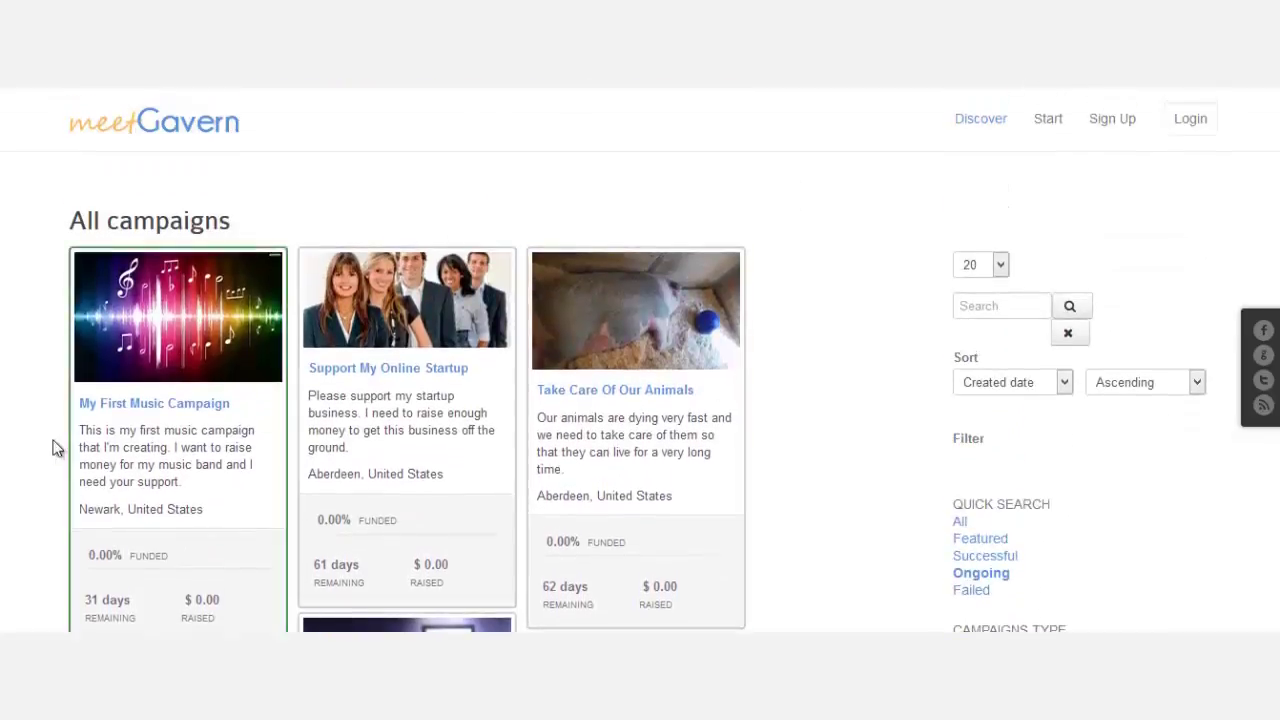
{"action": "scroll", "coordinate": [686, 408], "scroll_direction": "down", "scroll_amount": 2}
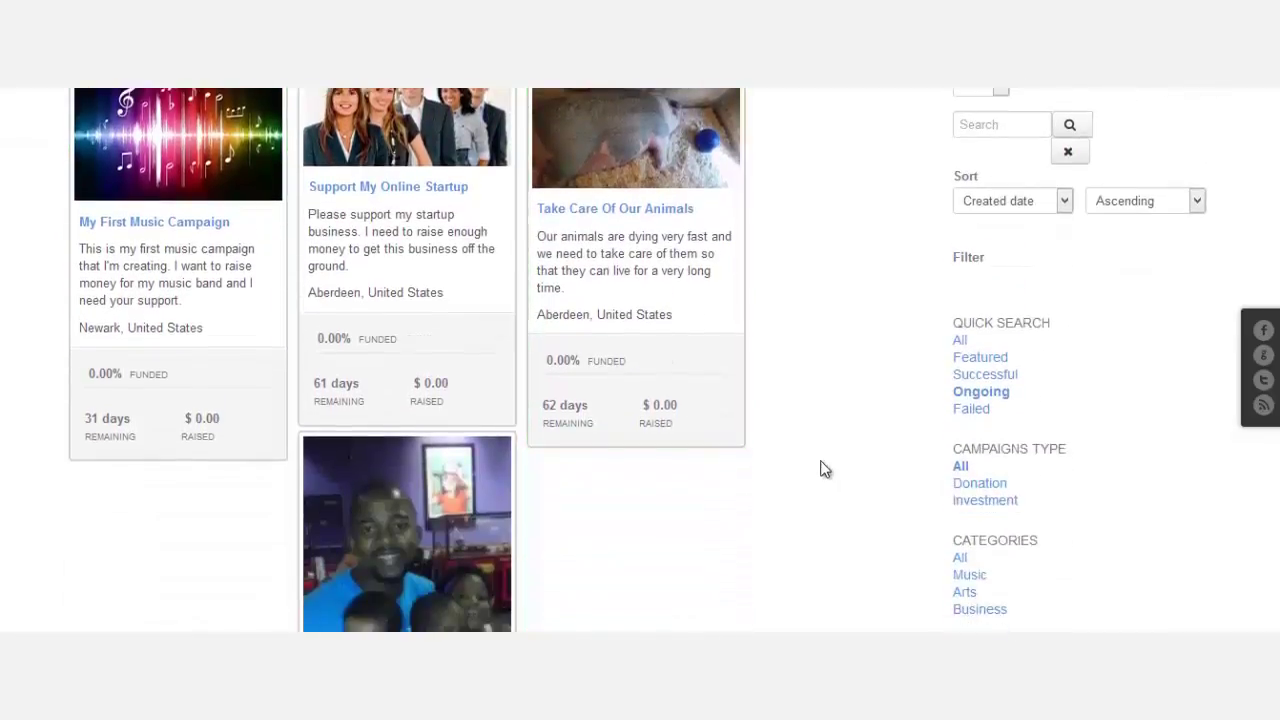
{"action": "scroll", "coordinate": [1262, 210], "scroll_direction": "up", "scroll_amount": 2}
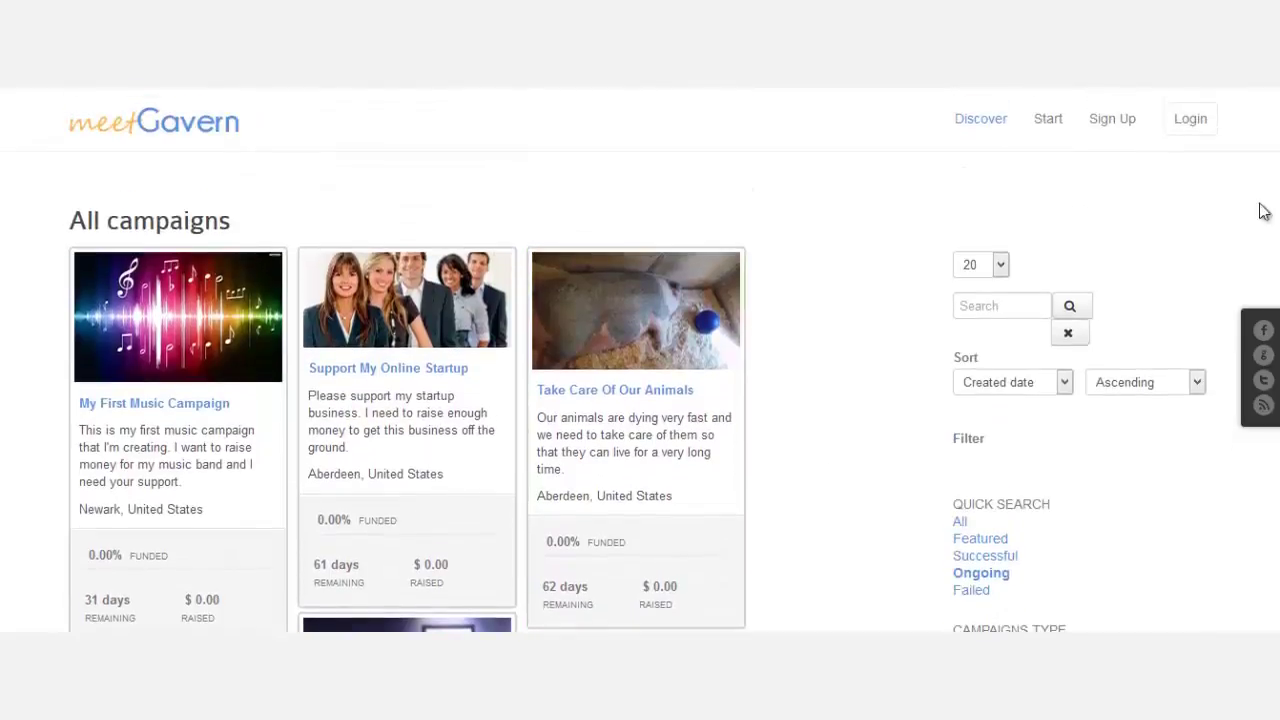
Inspect the campaign search field and the available sort criteria on the Discover page.
{"action": "left_click", "coordinate": [1006, 305]}
{"action": "left_click", "coordinate": [1063, 388]}
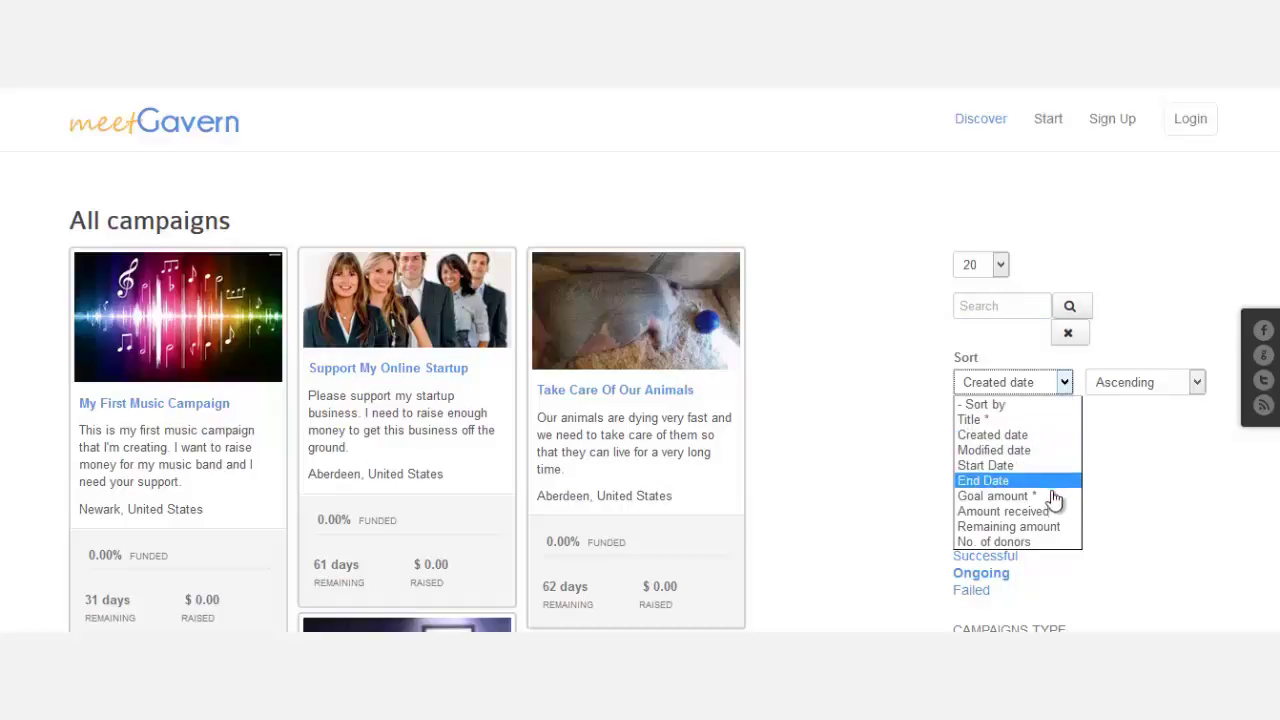
{"action": "left_click", "coordinate": [1066, 386]}
Open the "Give Our Kids Great Support" campaign and look over its video, description and donation sections.
{"action": "scroll", "coordinate": [318, 462], "scroll_direction": "down", "scroll_amount": 5}
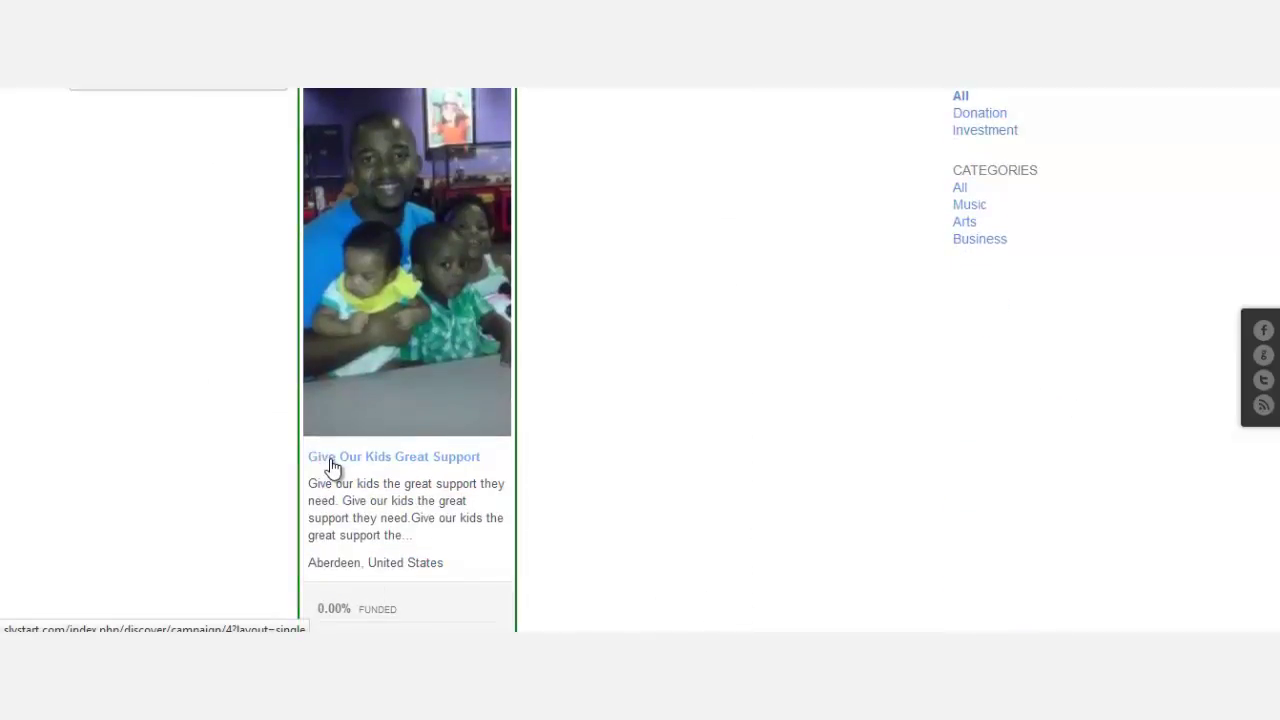
{"action": "left_click", "coordinate": [332, 460]}
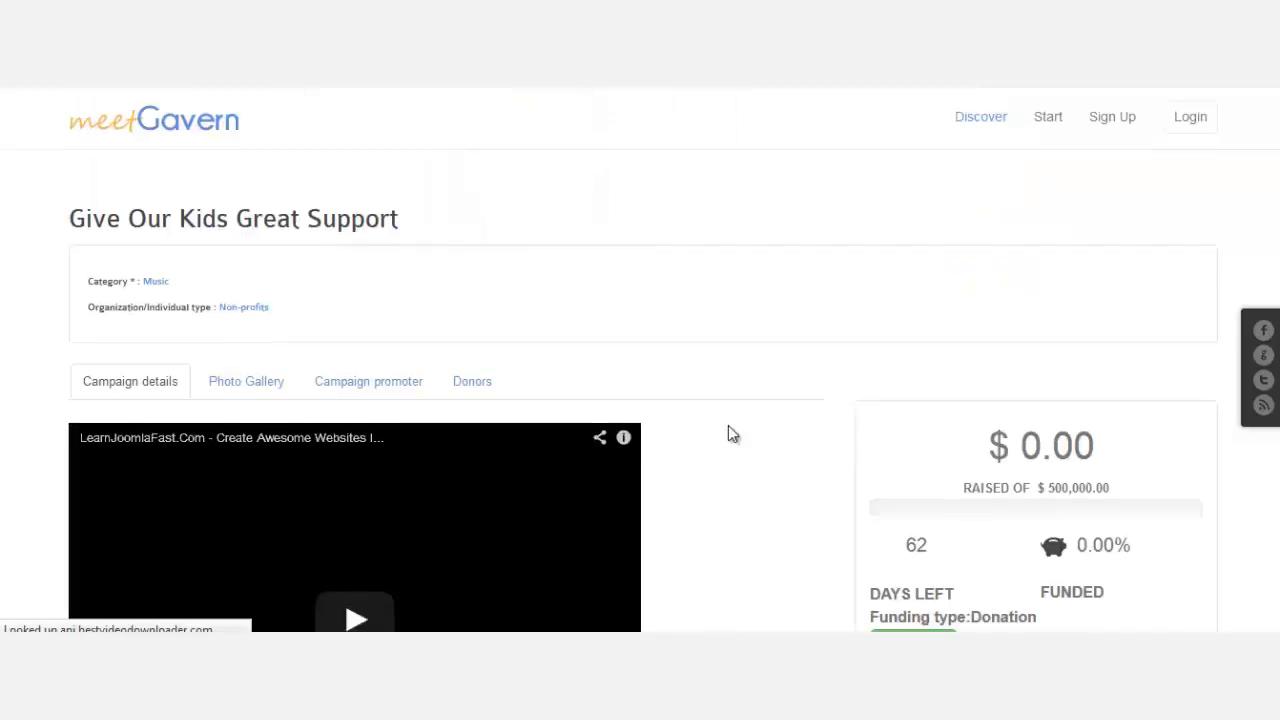
{"action": "scroll", "coordinate": [728, 425], "scroll_direction": "down", "scroll_amount": 3}
{"action": "scroll", "coordinate": [725, 423], "scroll_direction": "down", "scroll_amount": 3}
{"action": "scroll", "coordinate": [724, 423], "scroll_direction": "down", "scroll_amount": 5}
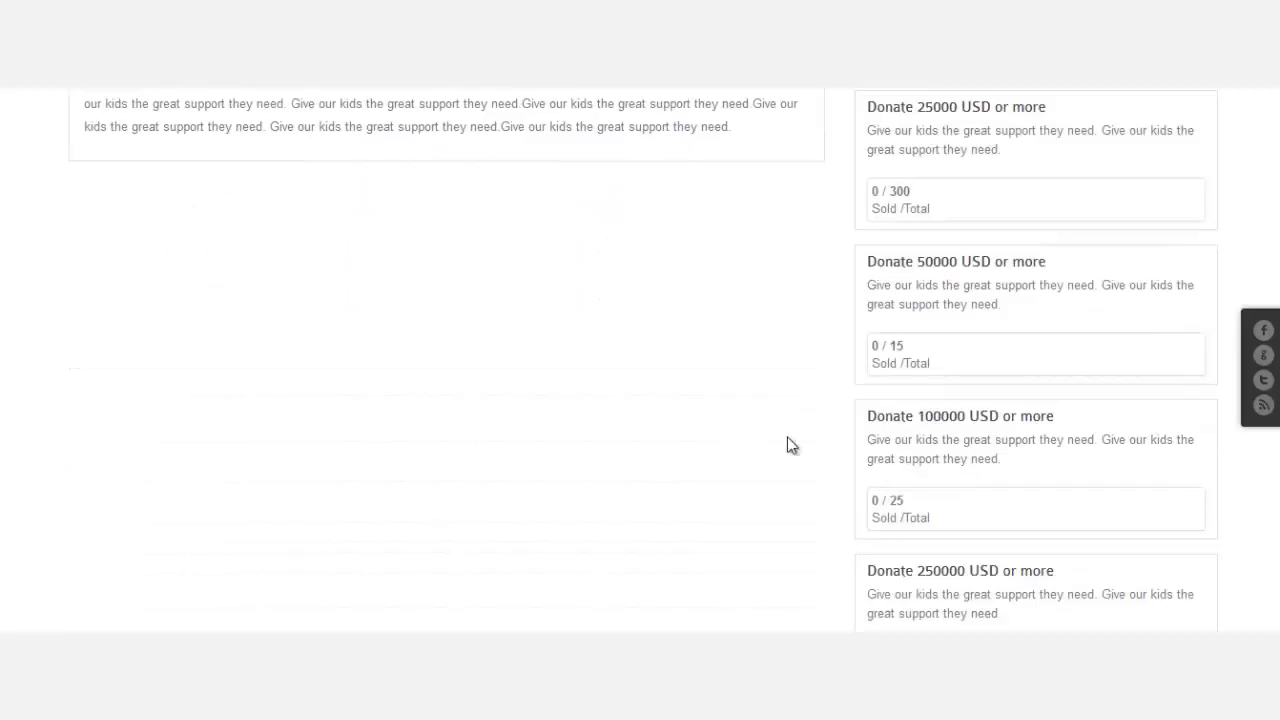
{"action": "scroll", "coordinate": [643, 360], "scroll_direction": "up", "scroll_amount": 8}
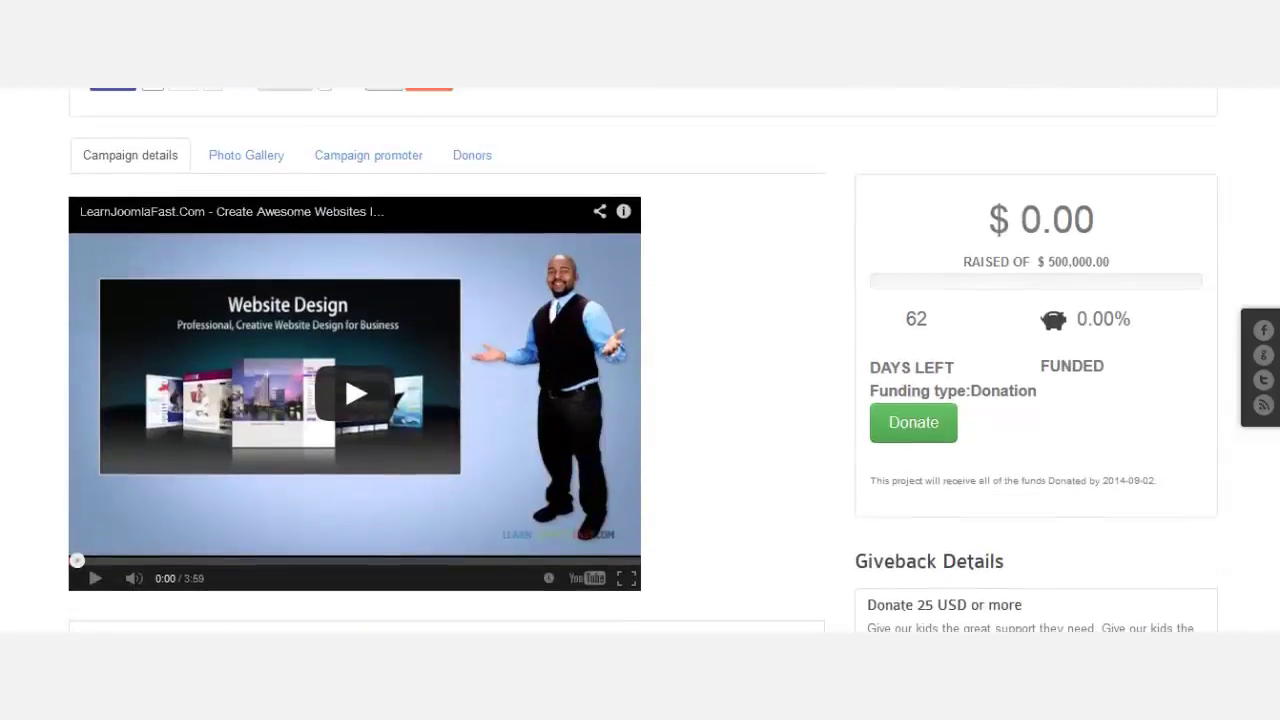
{"action": "scroll", "coordinate": [643, 360], "scroll_direction": "down", "scroll_amount": 1}
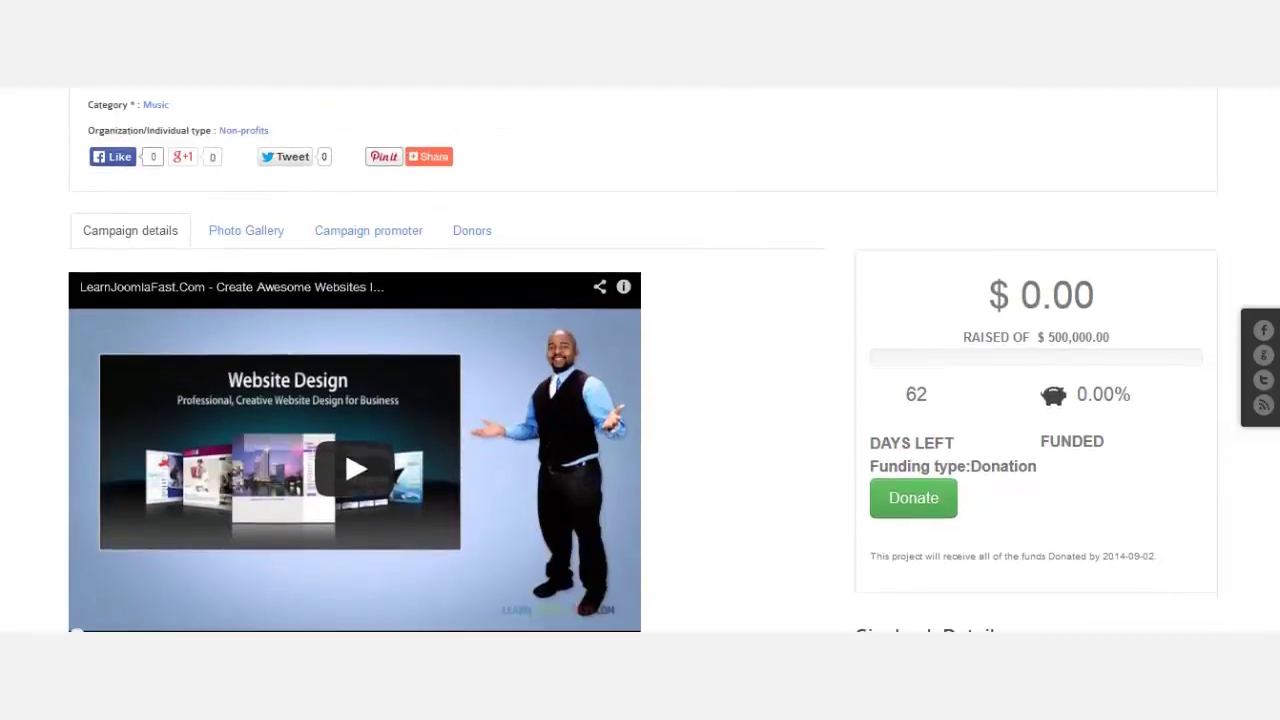
{"action": "scroll", "coordinate": [1096, 314], "scroll_direction": "down", "scroll_amount": 1}
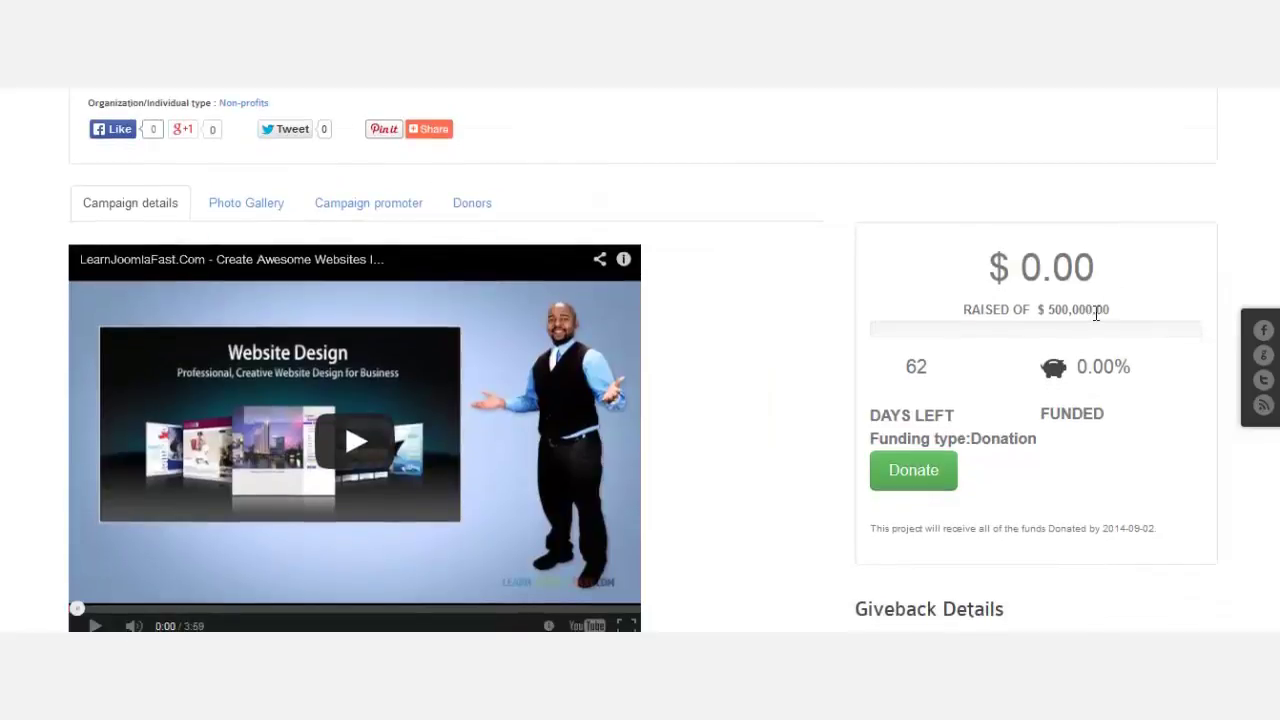
Examine the campaign's funding box: goal amount, days left, funded percentage and the note on the donation end date.
{"action": "left_click_drag", "start_coordinate": [1110, 310], "coordinate": [964, 309]}
{"action": "left_click", "coordinate": [965, 312]}
{"action": "scroll", "coordinate": [1123, 286], "scroll_direction": "down", "scroll_amount": 3}
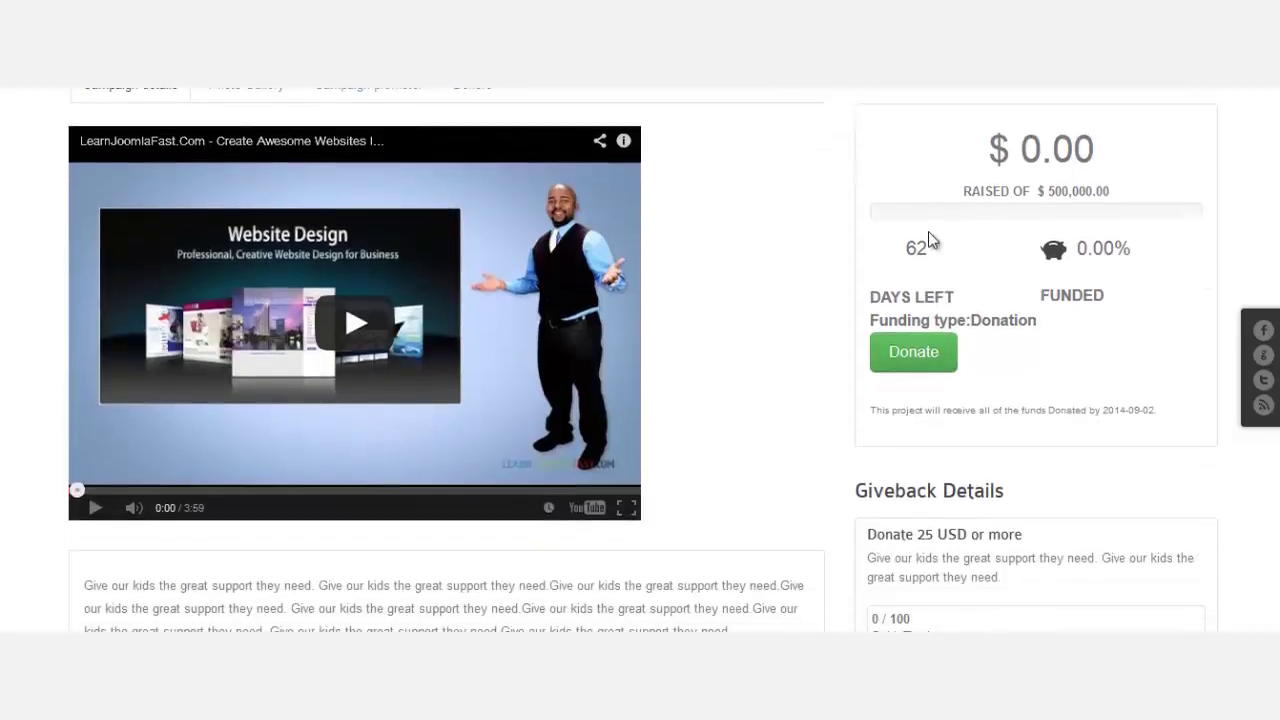
{"action": "left_click_drag", "start_coordinate": [927, 246], "coordinate": [905, 247]}
{"action": "left_click_drag", "start_coordinate": [1138, 249], "coordinate": [1072, 250]}
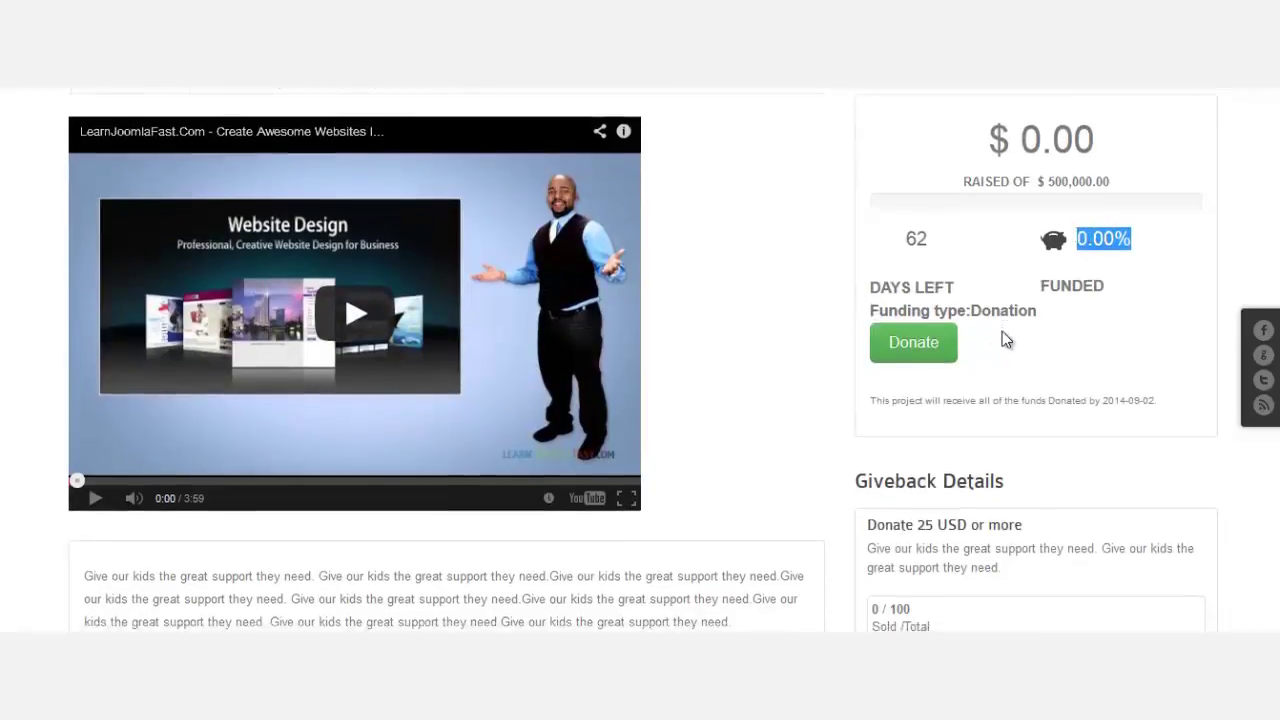
{"action": "scroll", "coordinate": [1000, 337], "scroll_direction": "down", "scroll_amount": 3}
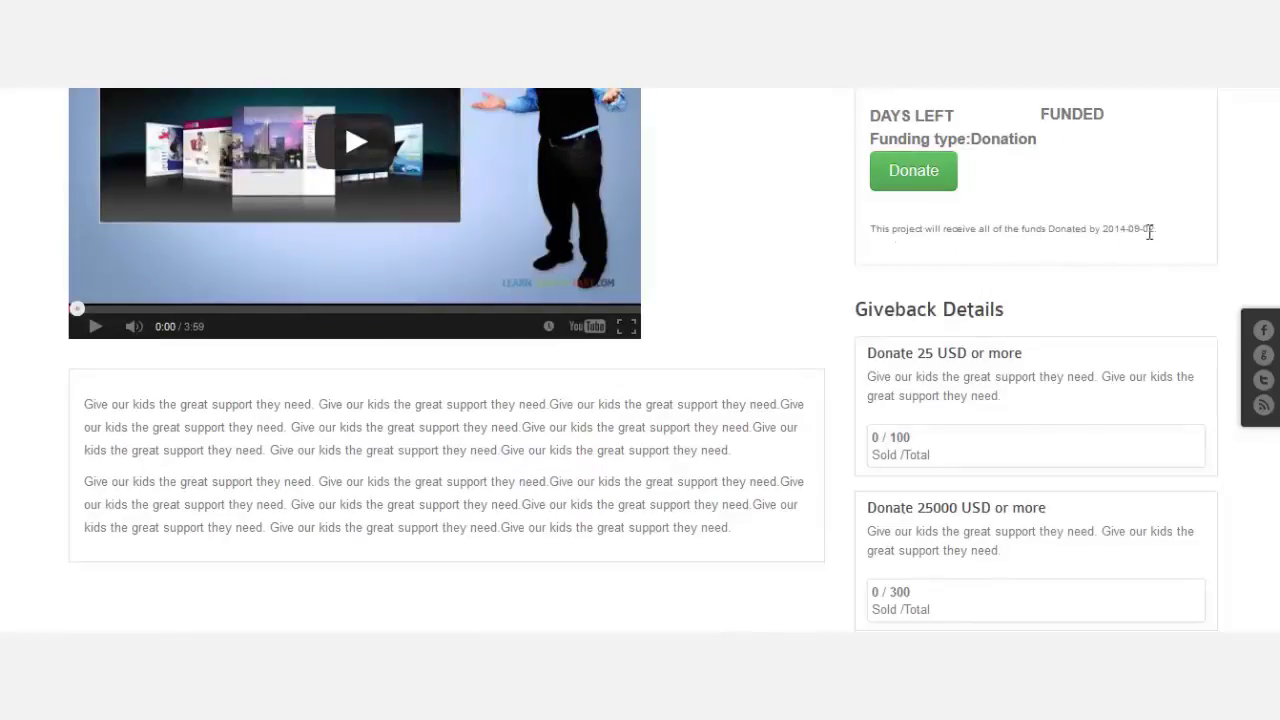
{"action": "left_click_drag", "start_coordinate": [1155, 229], "coordinate": [870, 227]}
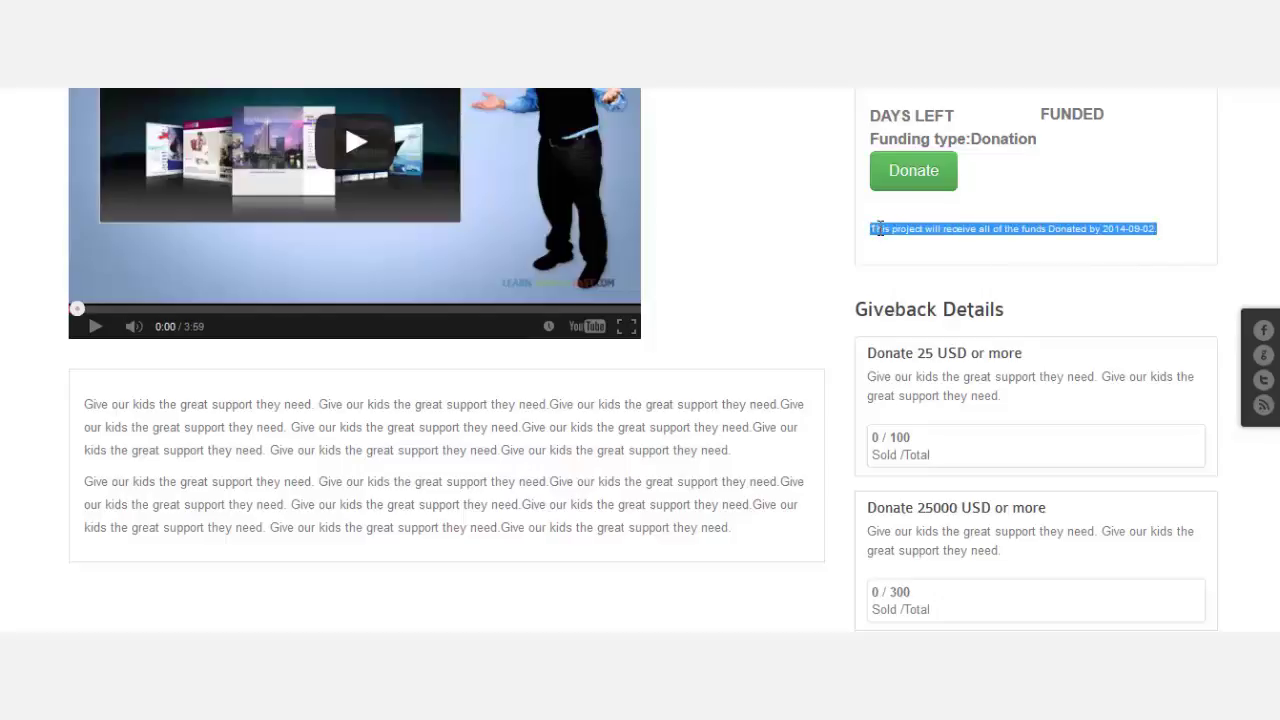
{"action": "left_click", "coordinate": [878, 229]}
Review the campaign's Giveback Details tiers down to the promoter details.
{"action": "scroll", "coordinate": [923, 357], "scroll_direction": "down", "scroll_amount": 3}
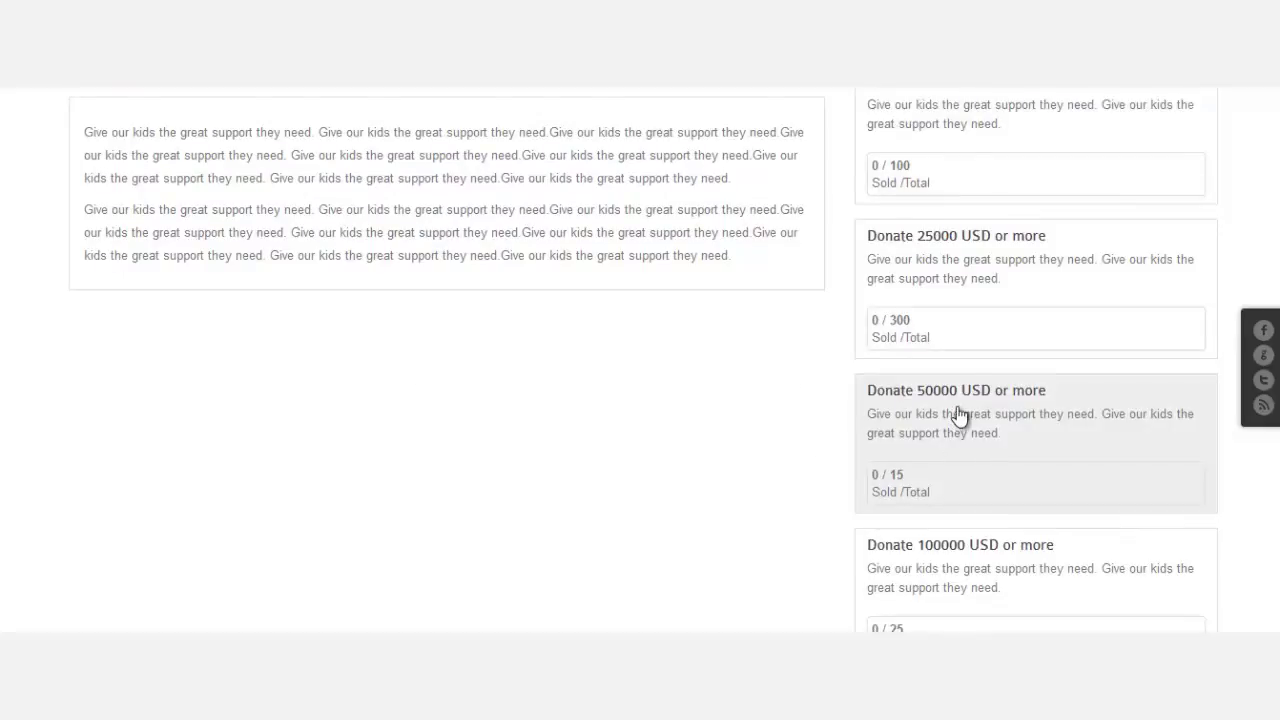
{"action": "scroll", "coordinate": [960, 390], "scroll_direction": "up", "scroll_amount": 2}
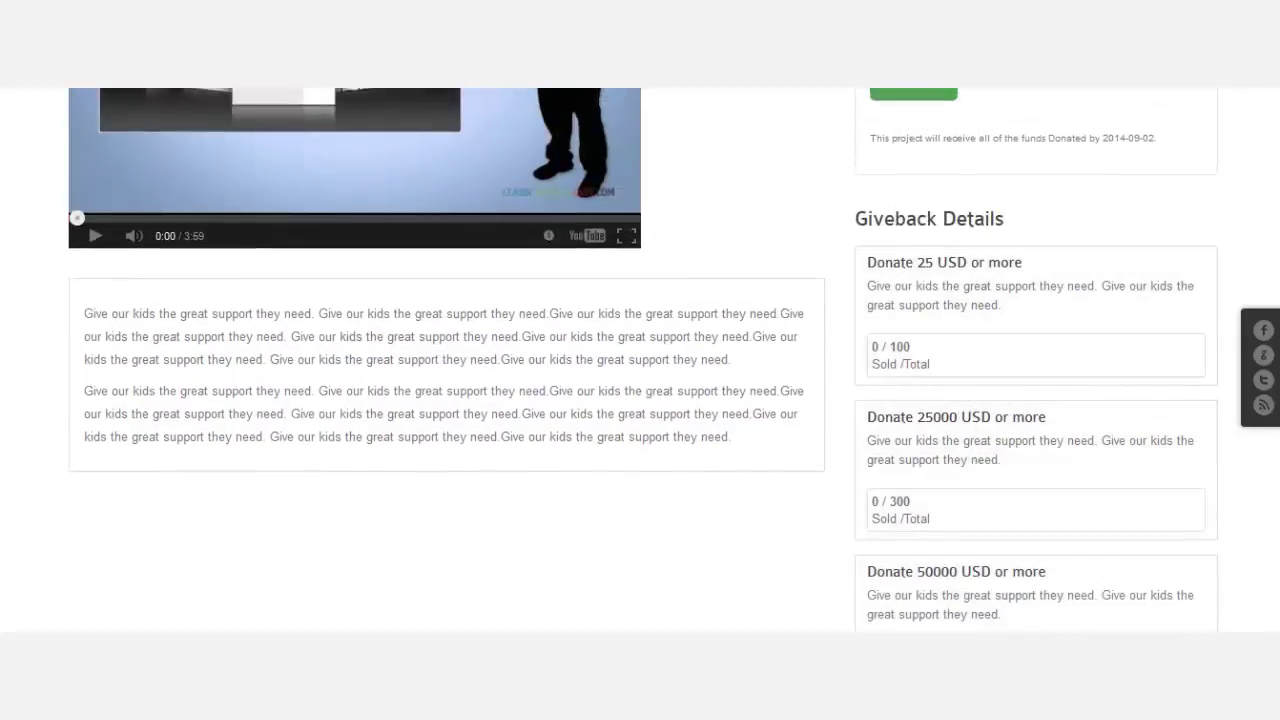
{"action": "scroll", "coordinate": [1149, 423], "scroll_direction": "down", "scroll_amount": 4}
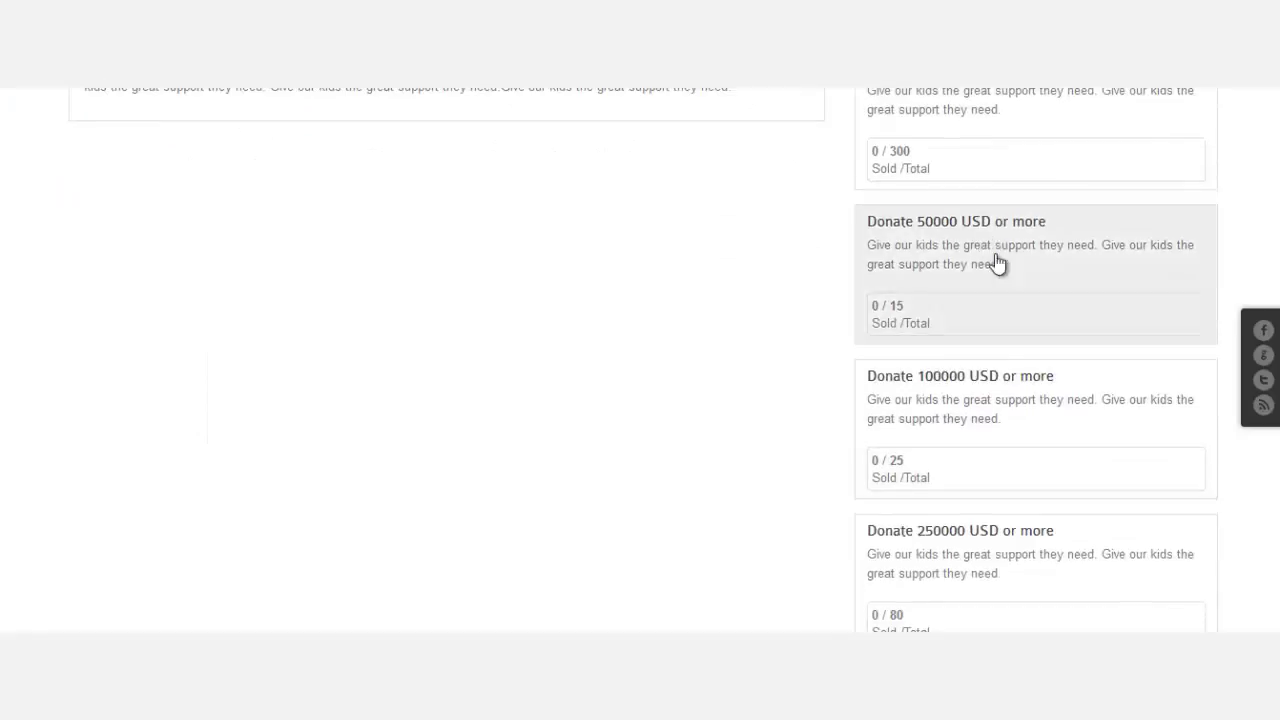
{"action": "scroll", "coordinate": [1005, 500], "scroll_direction": "down", "scroll_amount": 2}
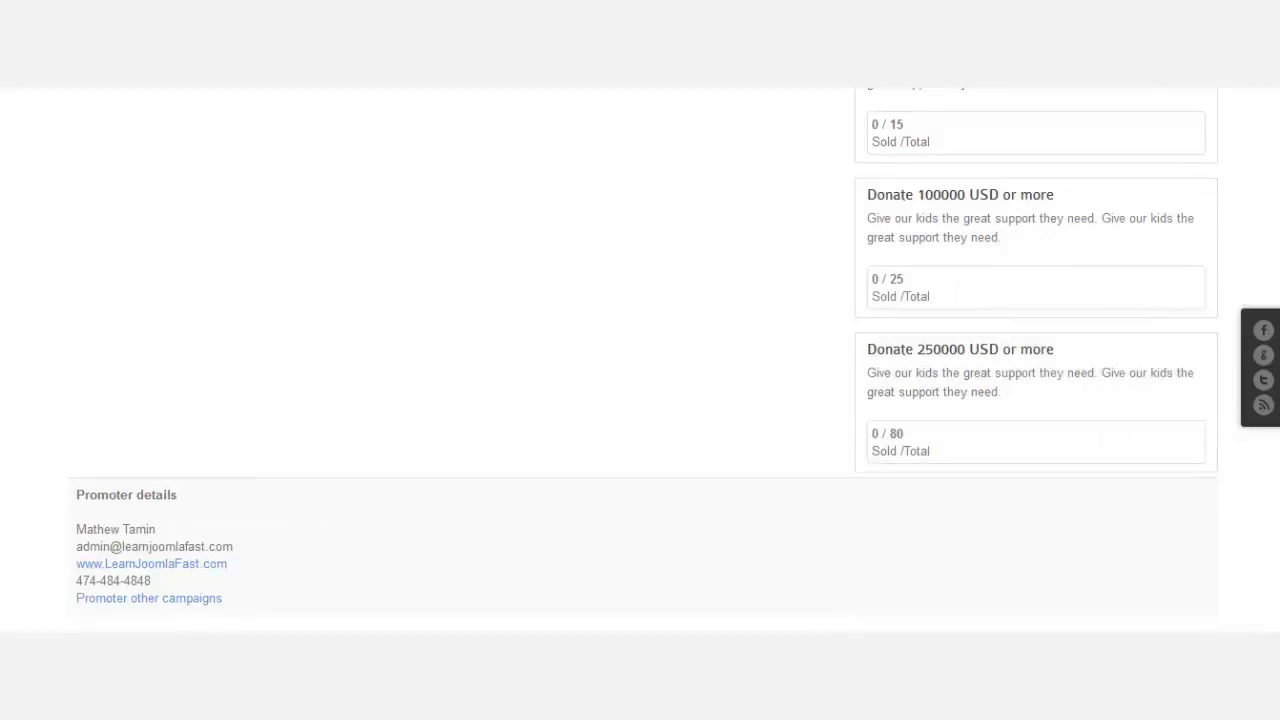
Review the campaign's photo gallery, promoter and donors sections, ending back on the campaign details with its video and description.
{"action": "scroll", "coordinate": [995, 497], "scroll_direction": "up", "scroll_amount": 8}
{"action": "scroll", "coordinate": [843, 271], "scroll_direction": "down", "scroll_amount": 2}
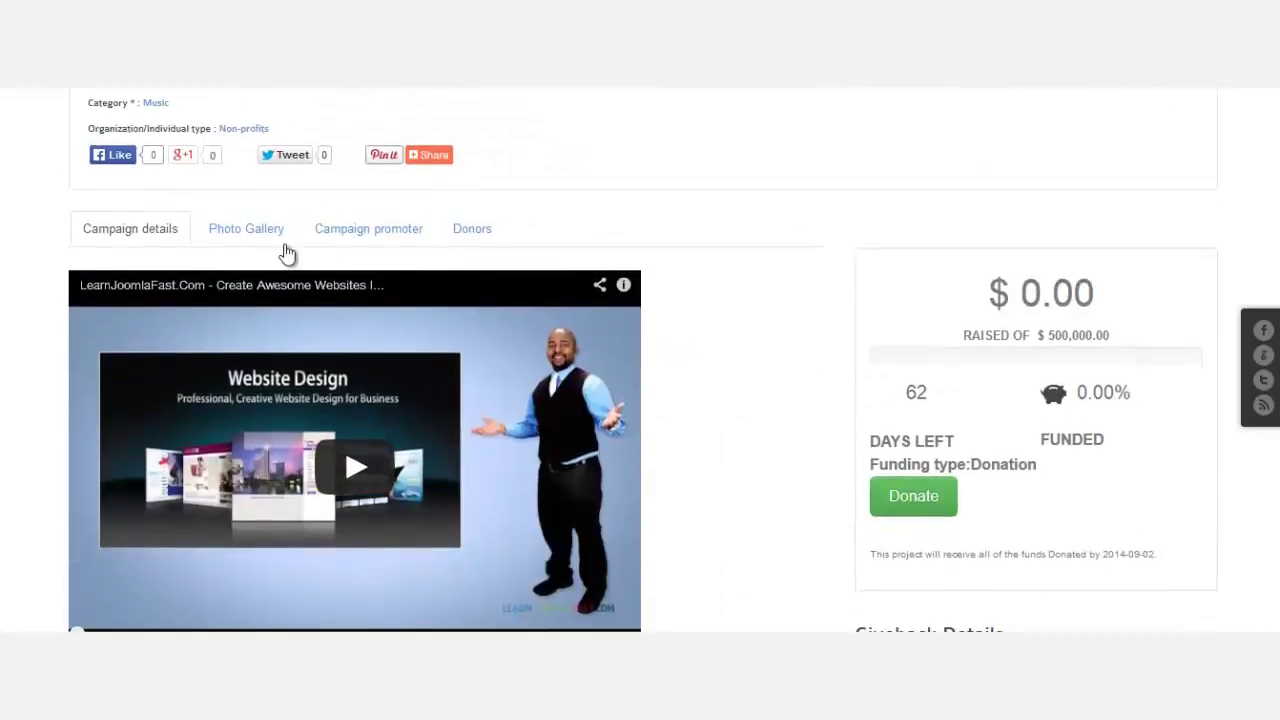
{"action": "left_click", "coordinate": [254, 227]}
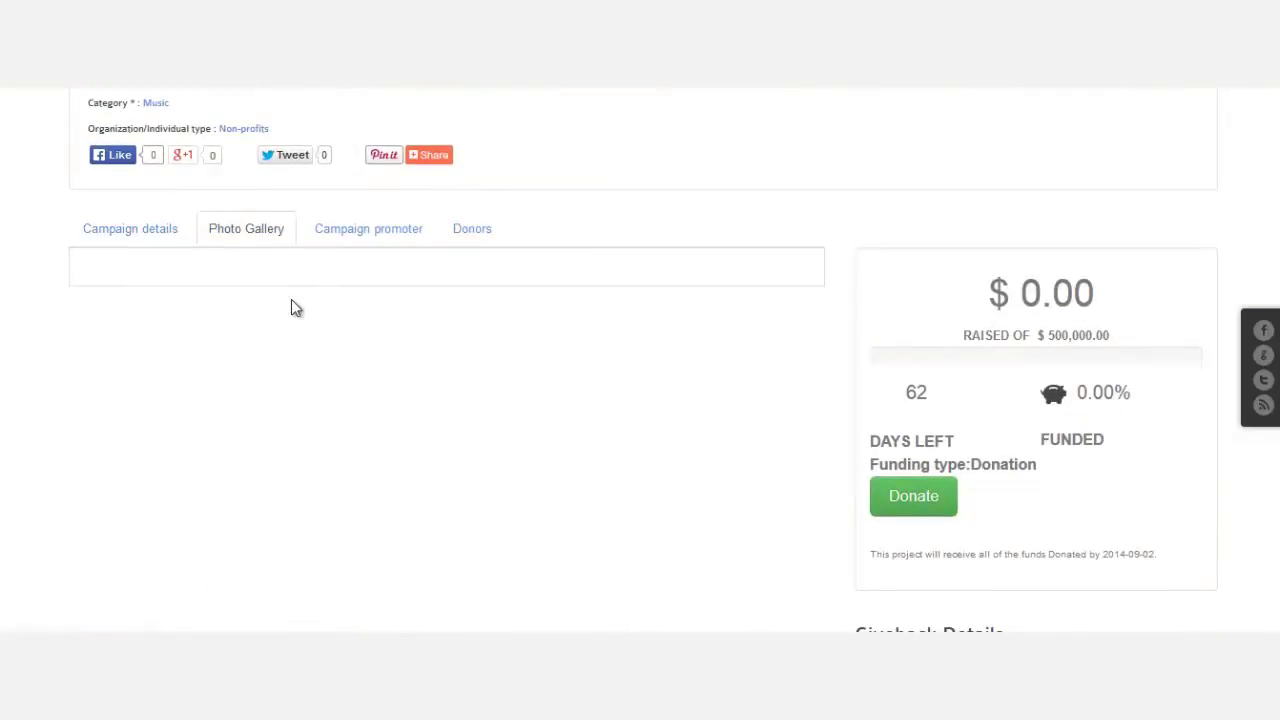
{"action": "left_click", "coordinate": [369, 240]}
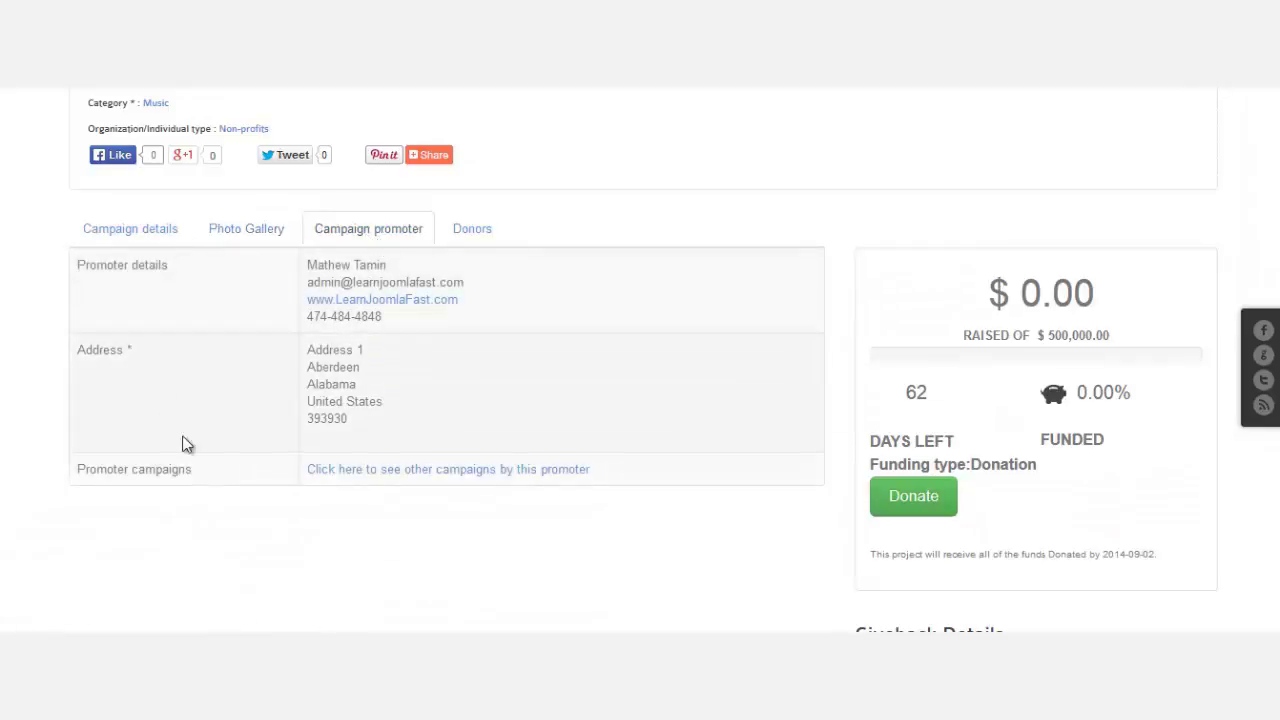
{"action": "left_click", "coordinate": [455, 238]}
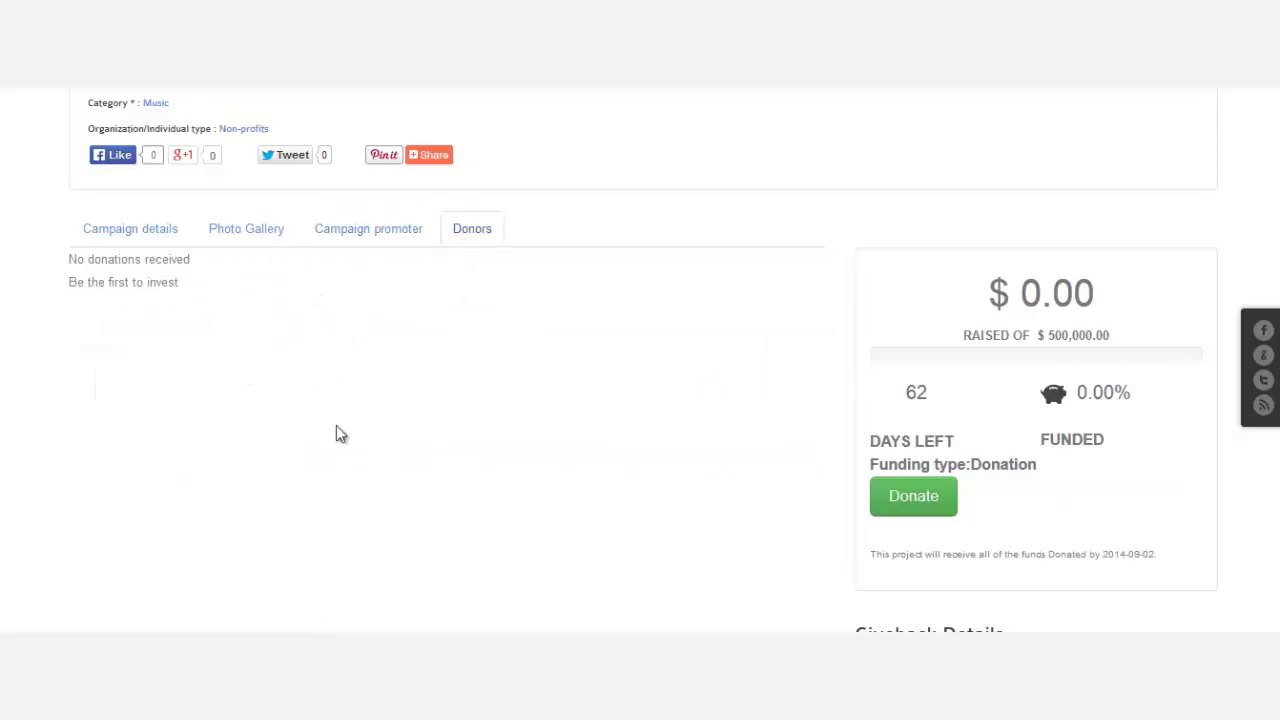
{"action": "left_click", "coordinate": [126, 238]}
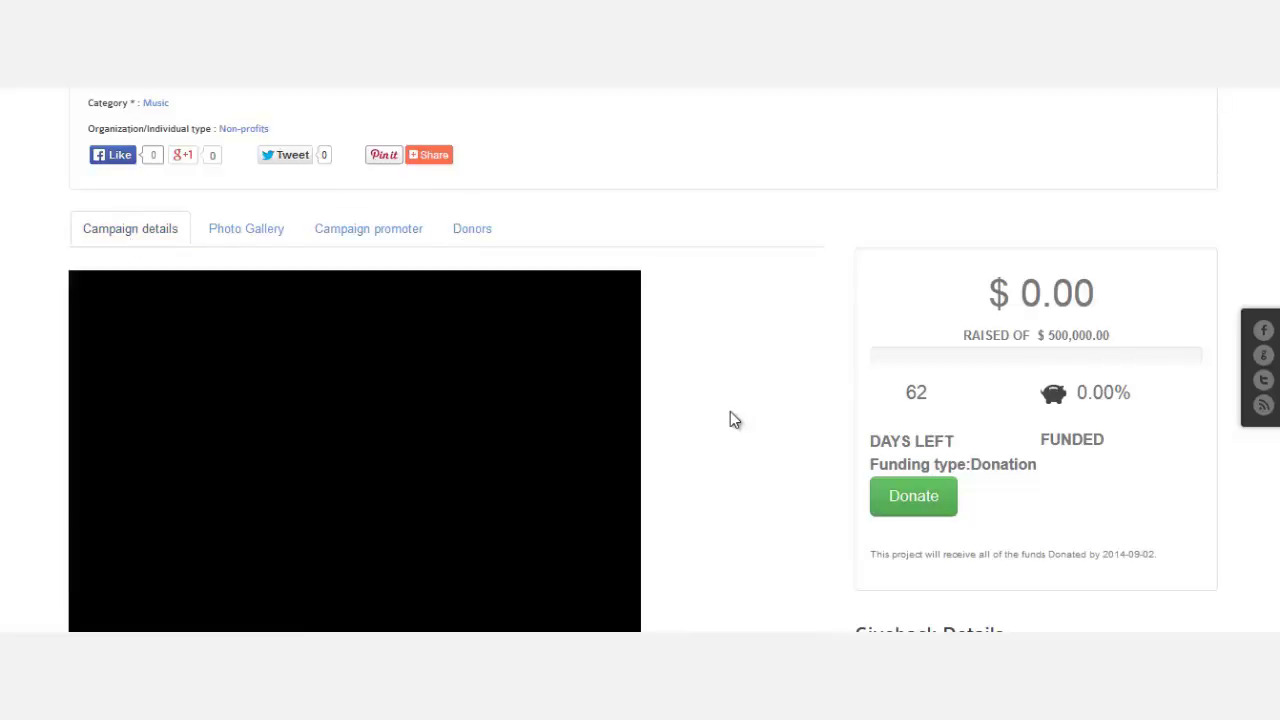
{"action": "scroll", "coordinate": [730, 412], "scroll_direction": "down", "scroll_amount": 2}
{"action": "scroll", "coordinate": [730, 412], "scroll_direction": "up", "scroll_amount": 3}
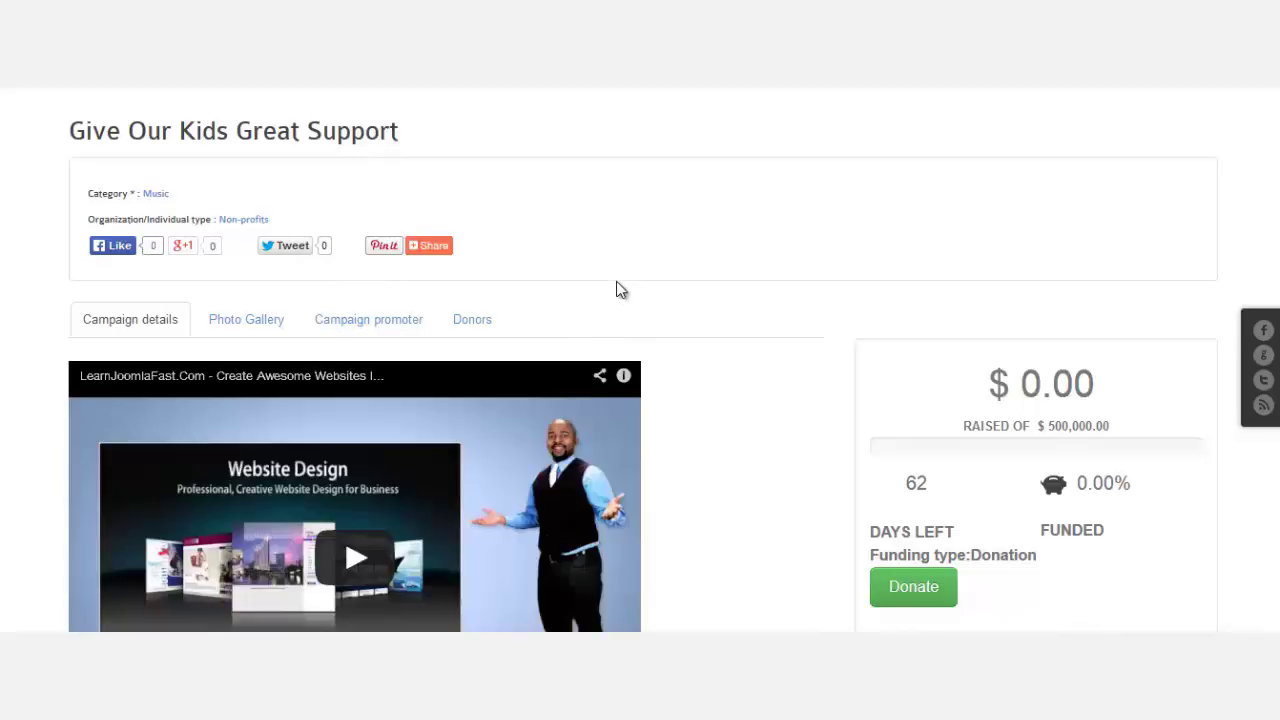
{"action": "scroll", "coordinate": [640, 360], "scroll_direction": "down", "scroll_amount": 5}
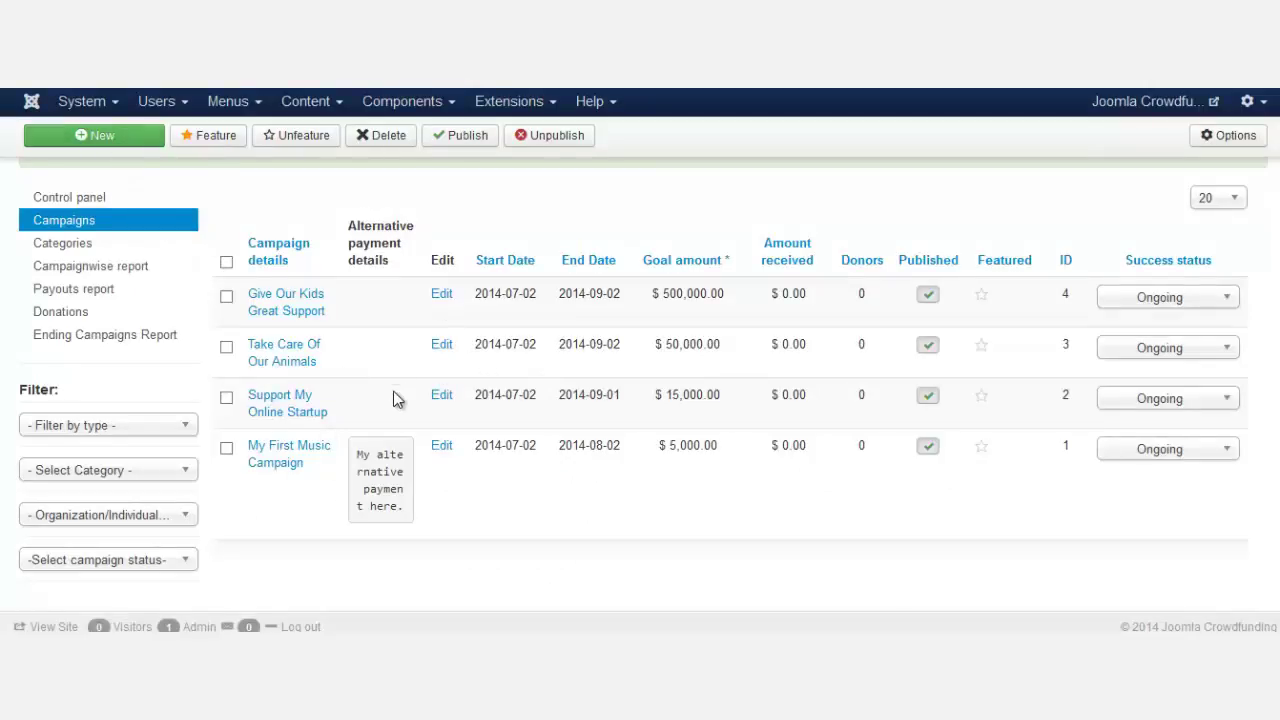
Switch to the Joomla administrator's campaign list and open "Give Our Kids Great Support" for editing at its long description.
{"action": "left_click", "coordinate": [442, 296]}
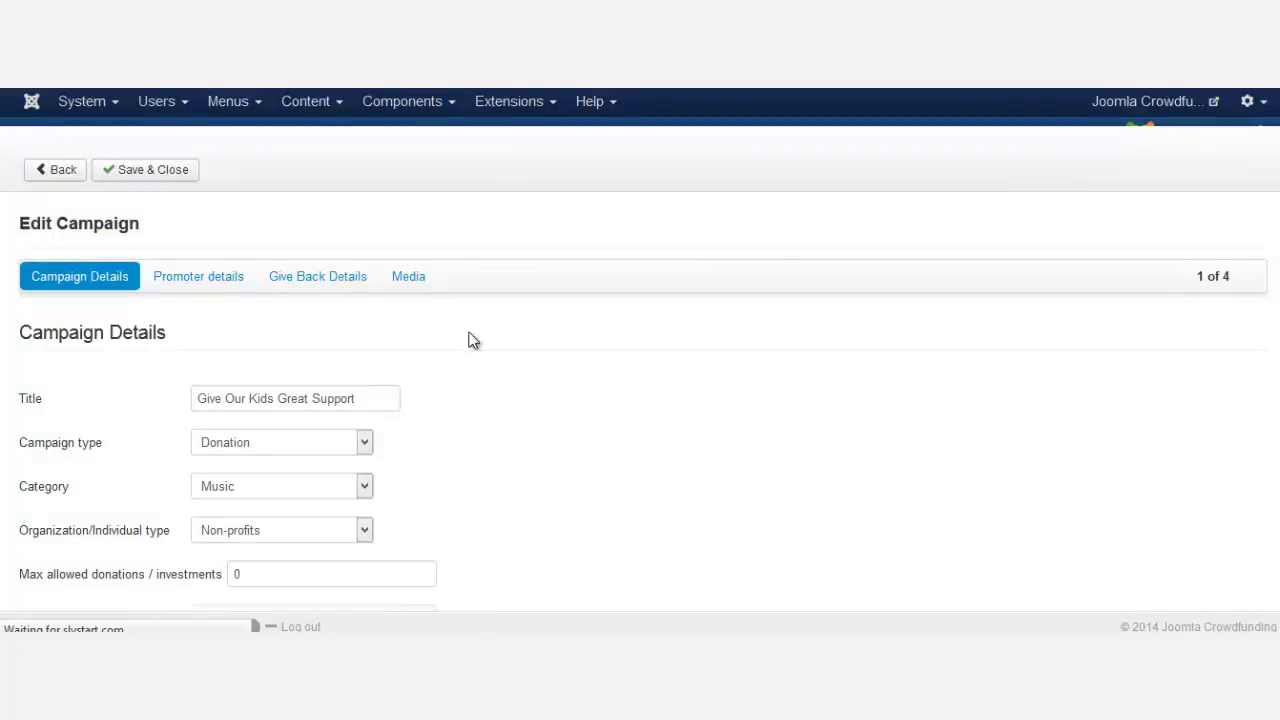
{"action": "scroll", "coordinate": [1183, 383], "scroll_direction": "down", "scroll_amount": 5}
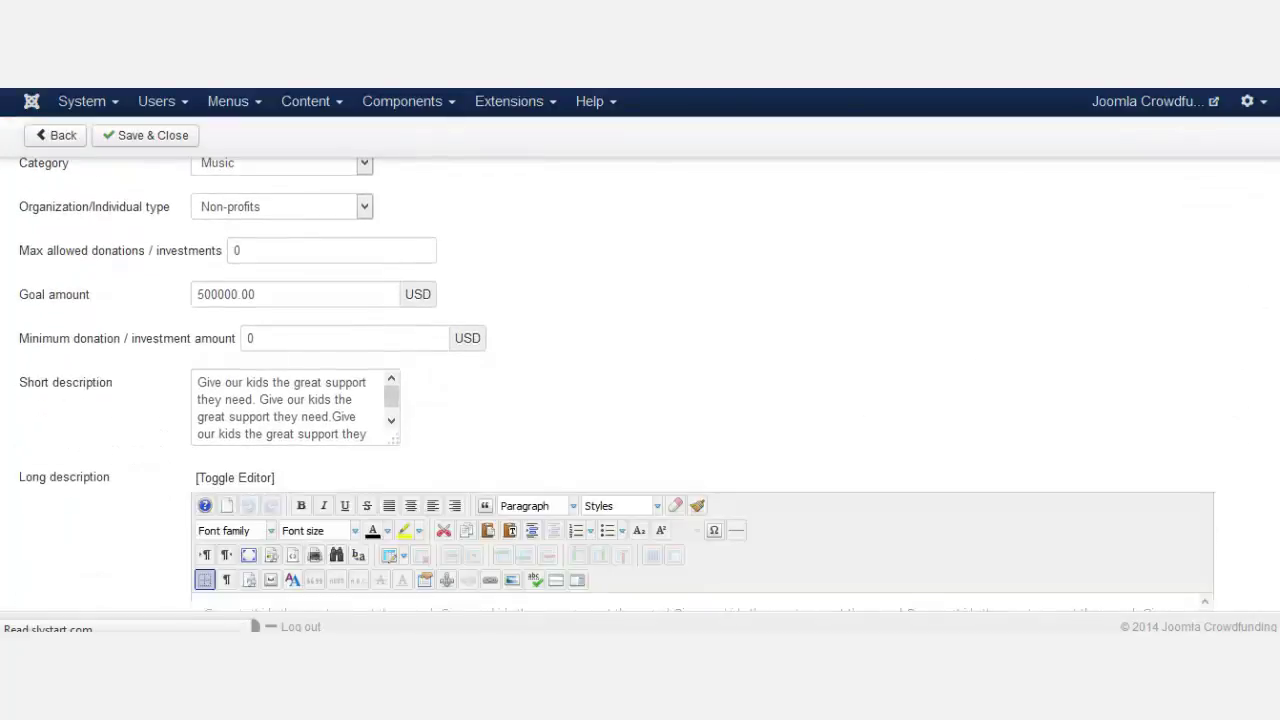
{"action": "scroll", "coordinate": [309, 443], "scroll_direction": "down", "scroll_amount": 2}
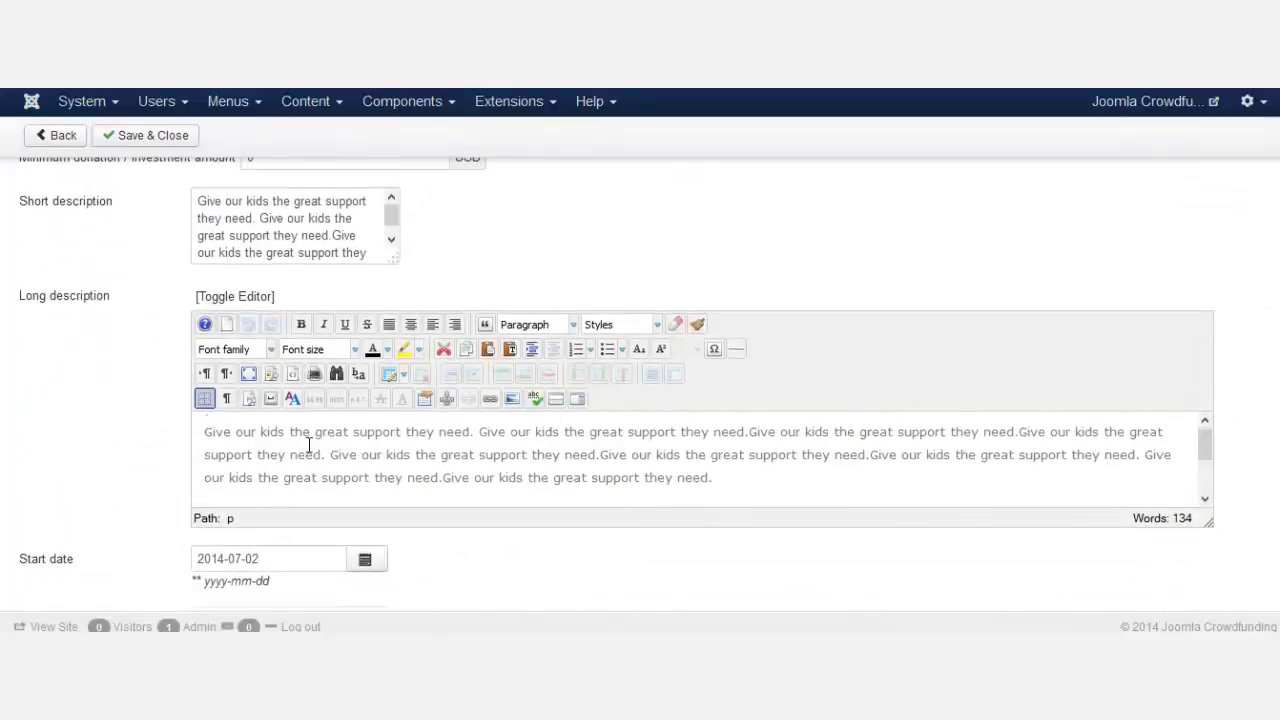
Lengthen the campaign's long description by copying all of its text and pasting it repeatedly as new paragraphs at the end.
{"action": "scroll", "coordinate": [420, 449], "scroll_direction": "down", "scroll_amount": 2}
{"action": "key", "text": "ctrl+a"}
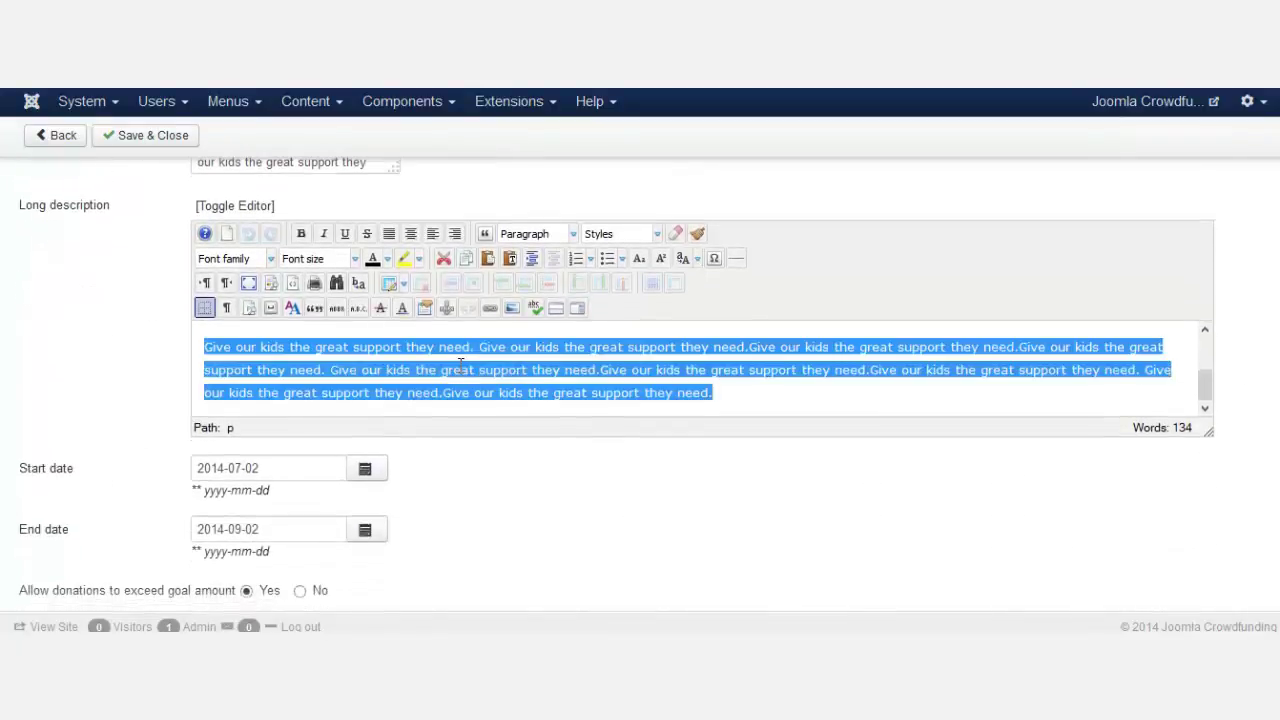
{"action": "left_click", "coordinate": [771, 385]}
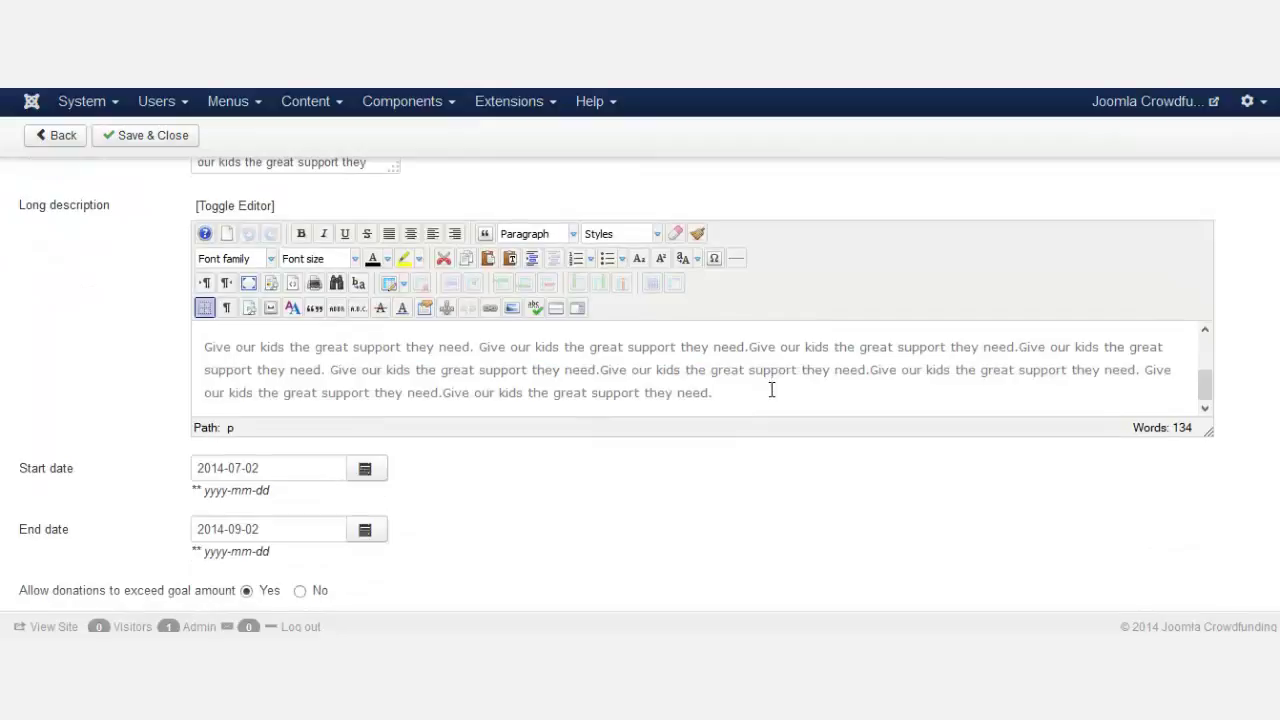
{"action": "key", "text": "Return"}
{"action": "key", "text": "BackSpace"}
{"action": "key", "text": "Return"}
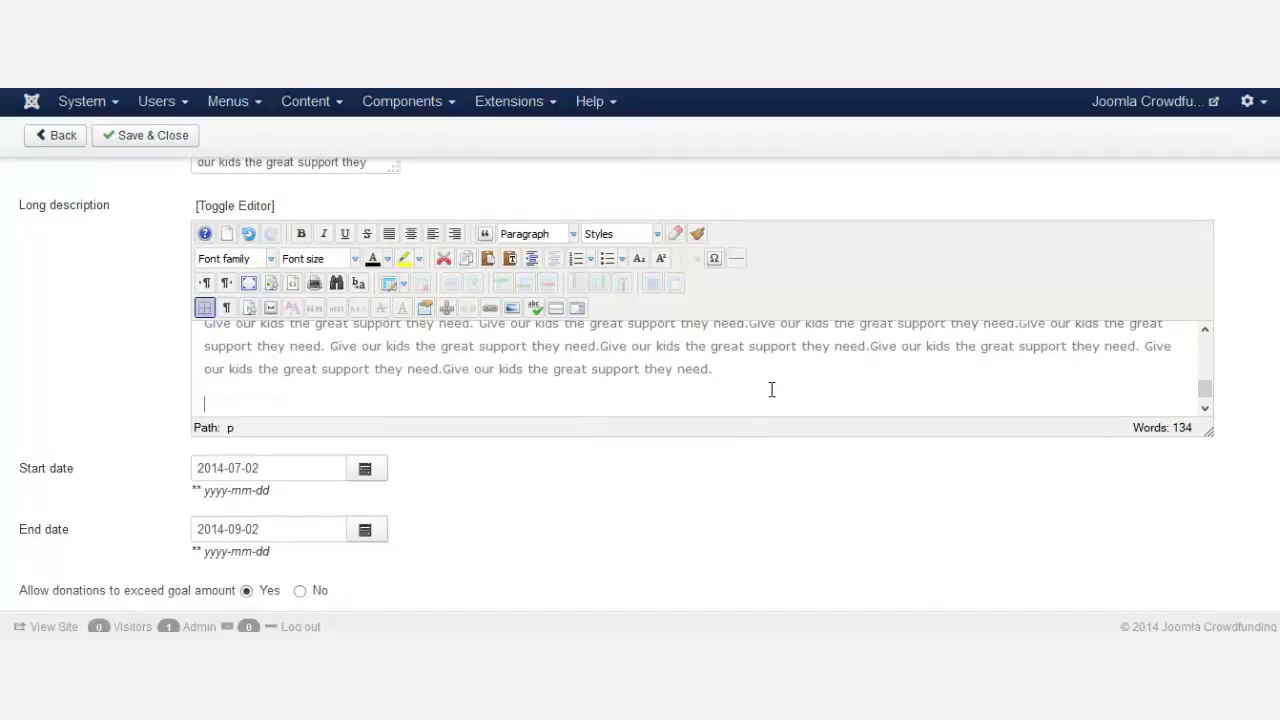
{"action": "key", "text": "BackSpace"}
{"action": "key", "text": "ctrl+v"}
{"action": "key", "text": "Return"}
{"action": "key", "text": "BackSpace"}
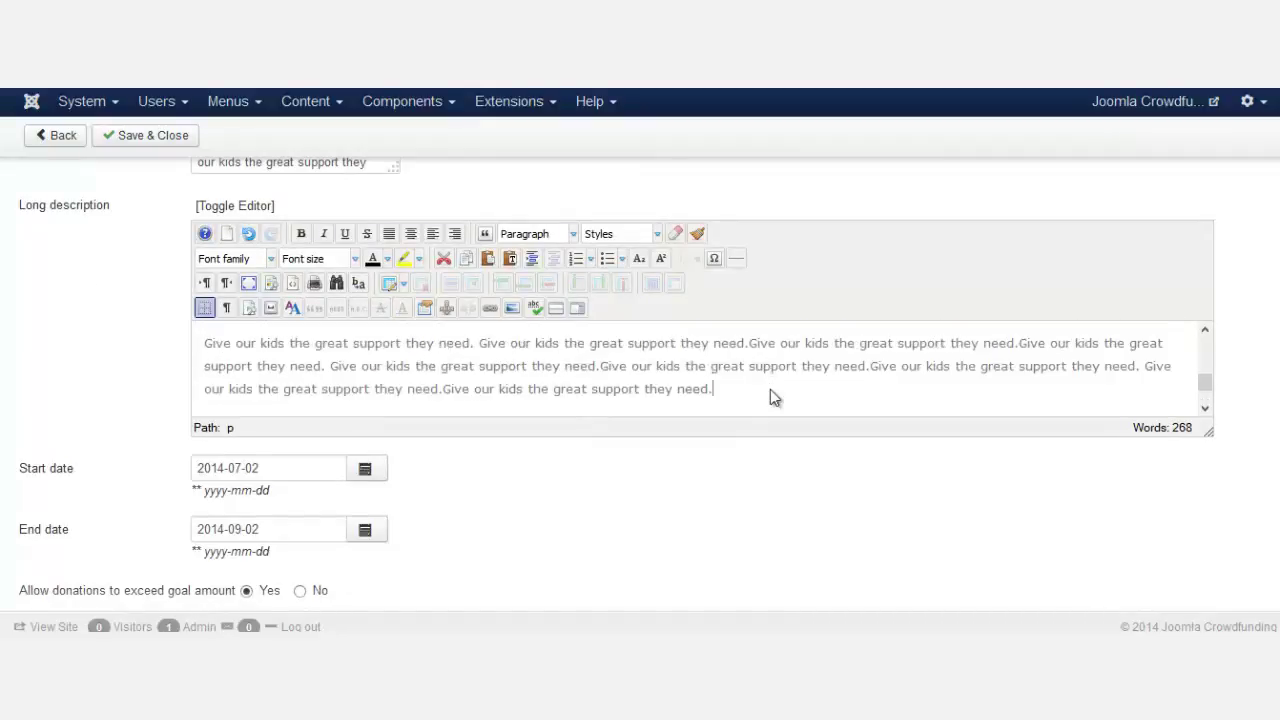
{"action": "key", "text": "Return"}
{"action": "key", "text": "BackSpace"}
Choose the image appsprotech.jpeg for the start of the long description and set its alignment to Left.
{"action": "left_click_drag", "start_coordinate": [1206, 378], "coordinate": [1109, 329]}
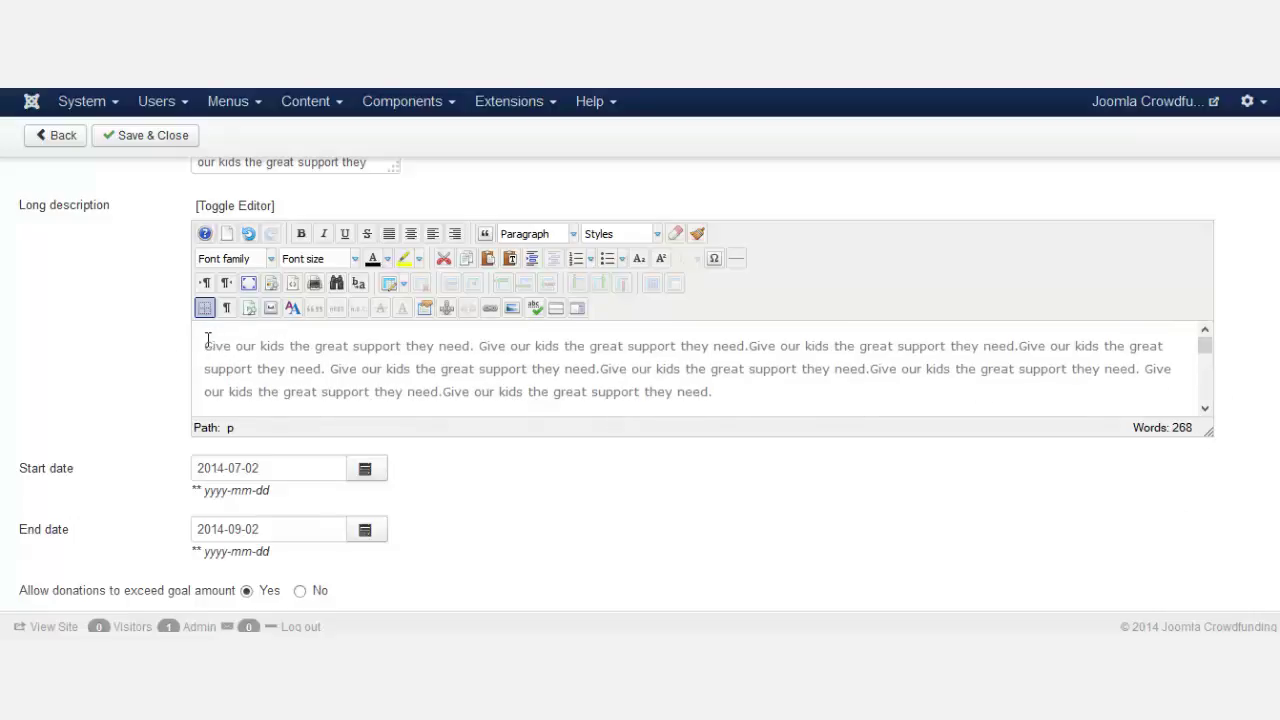
{"action": "left_click", "coordinate": [512, 309]}
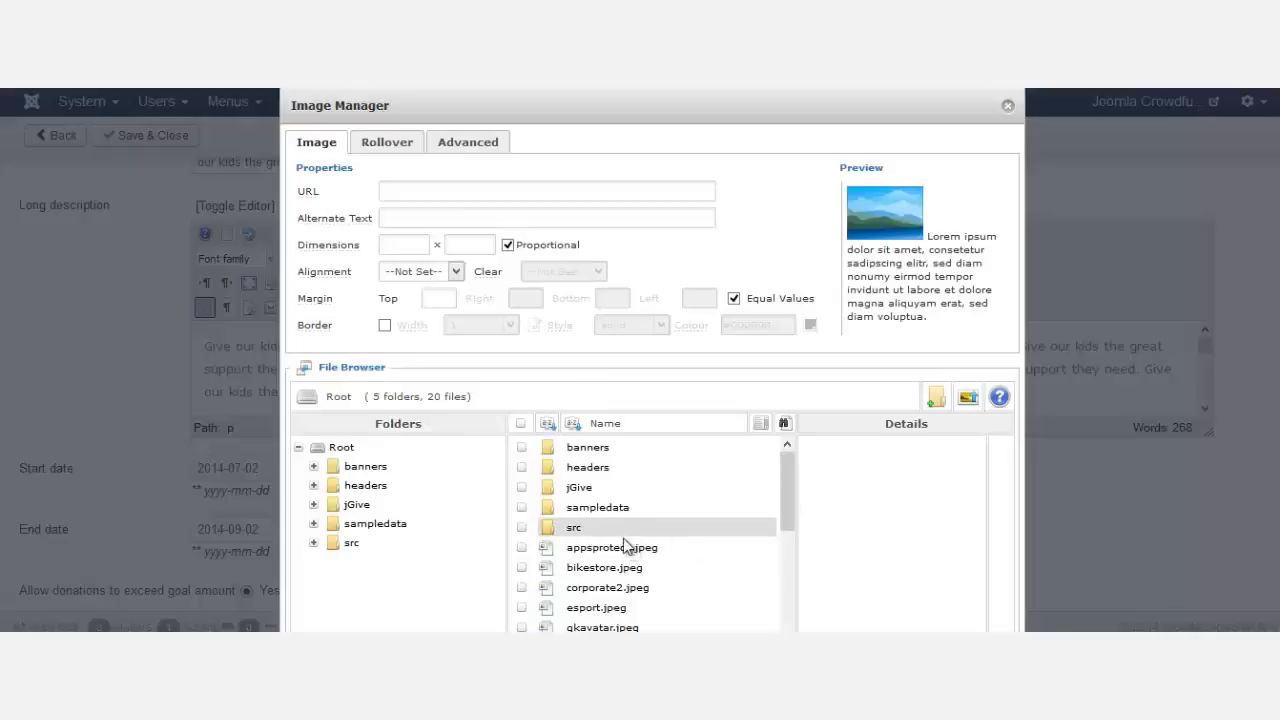
{"action": "left_click", "coordinate": [613, 553]}
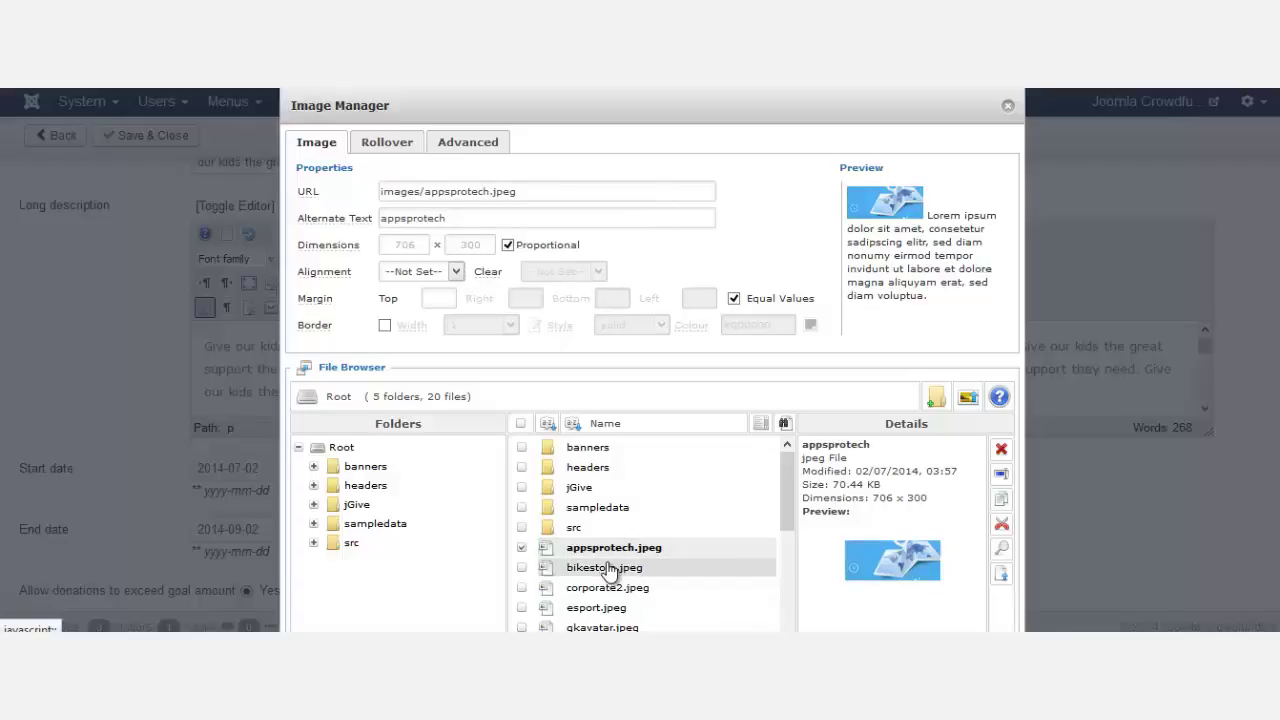
{"action": "left_click", "coordinate": [444, 273]}
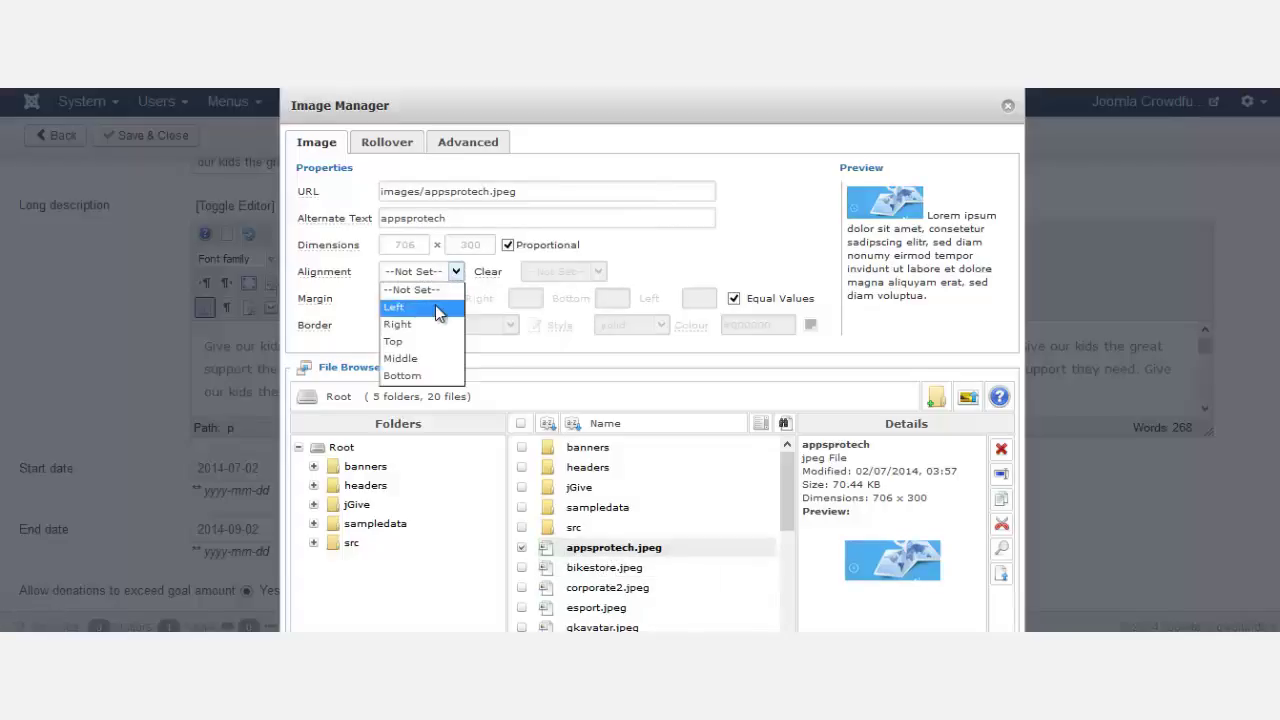
{"action": "left_click", "coordinate": [436, 303]}
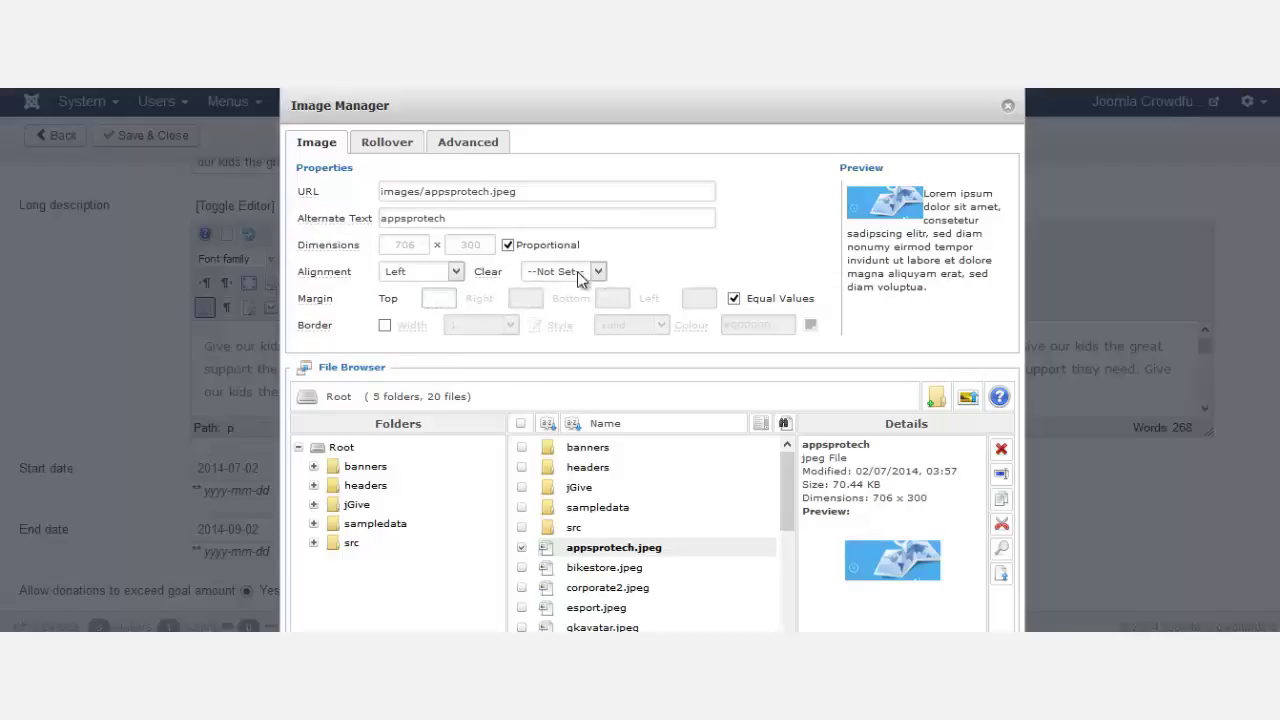
Give the image a margin of 15 with equal values on all four sides.
{"action": "left_click", "coordinate": [452, 276]}
{"action": "left_click", "coordinate": [452, 276]}
{"action": "left_click", "coordinate": [734, 300]}
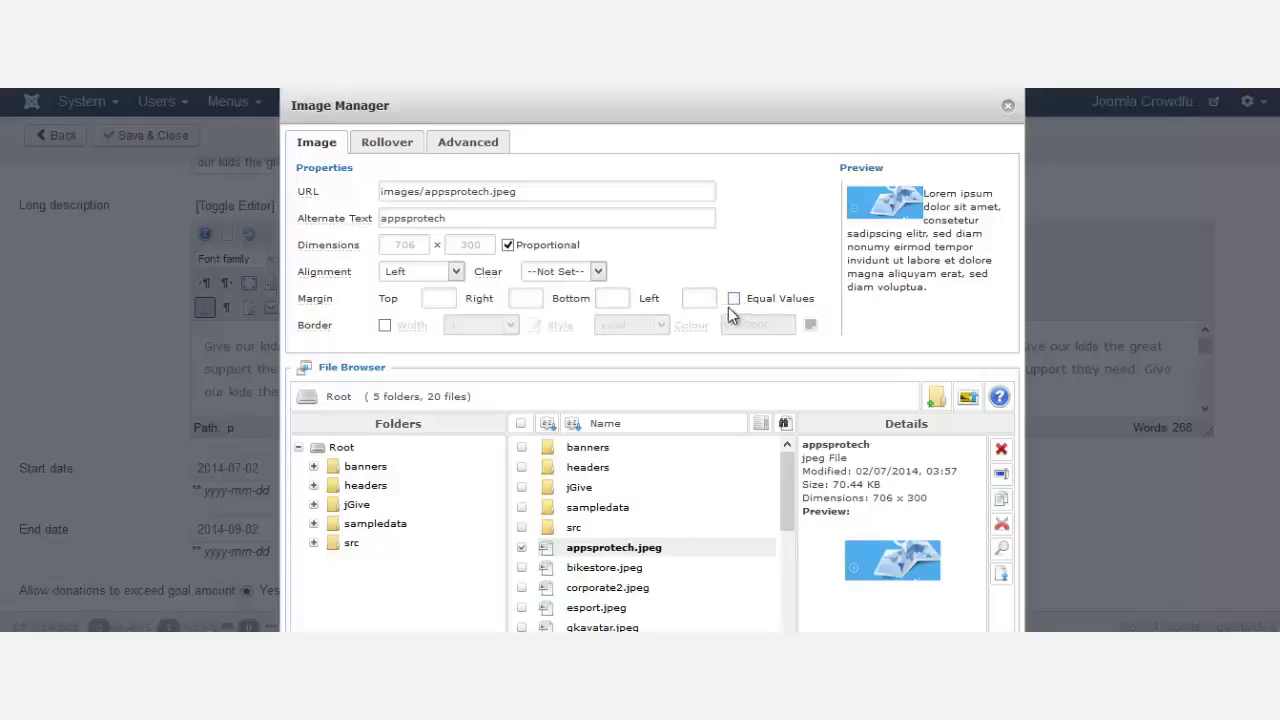
{"action": "left_click", "coordinate": [443, 300]}
{"action": "type", "text": "15"}
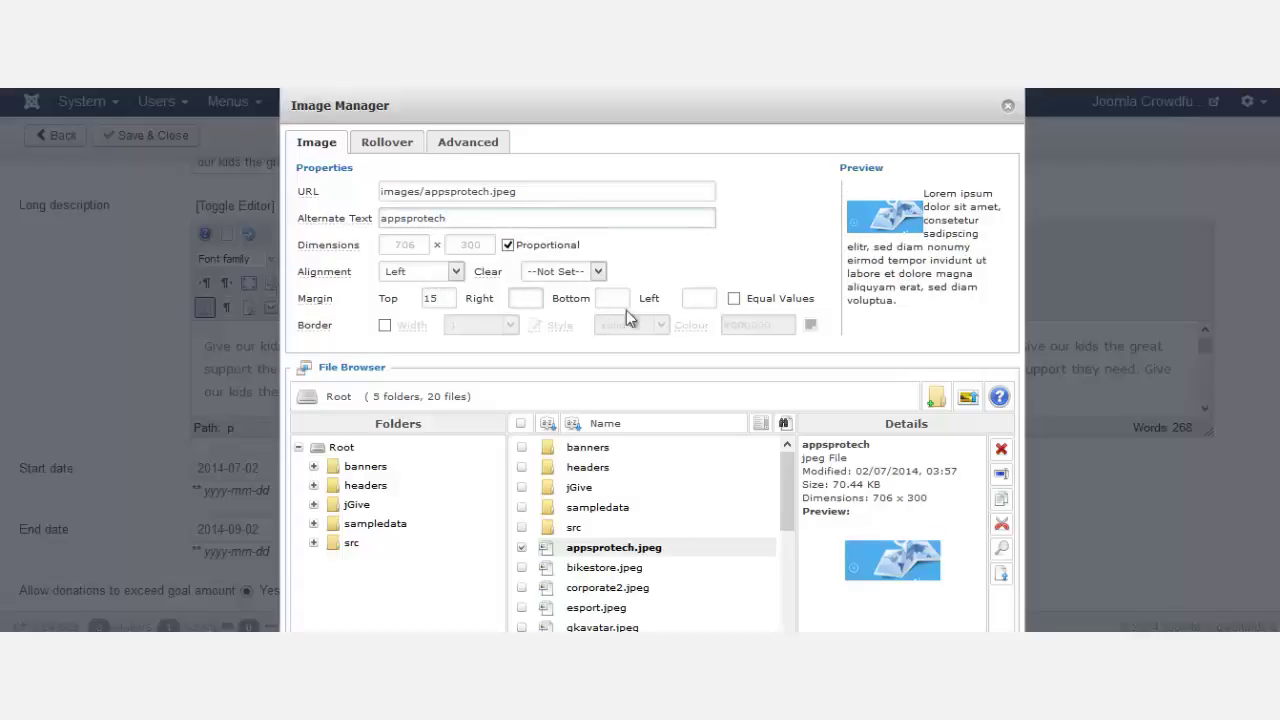
{"action": "left_click", "coordinate": [735, 301]}
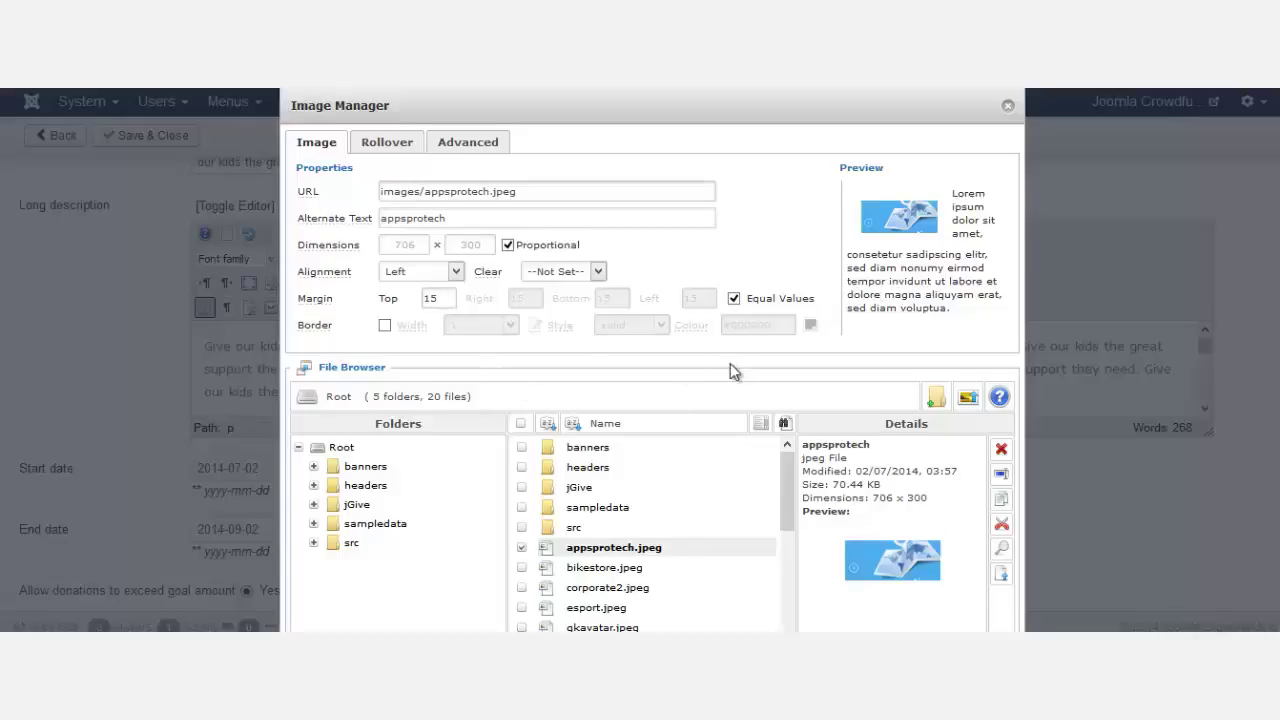
Insert the configured appsprotech image at the start of the long description, keeping its 706 × 300 dimensions.
{"action": "scroll", "coordinate": [731, 369], "scroll_direction": "down", "scroll_amount": 3}
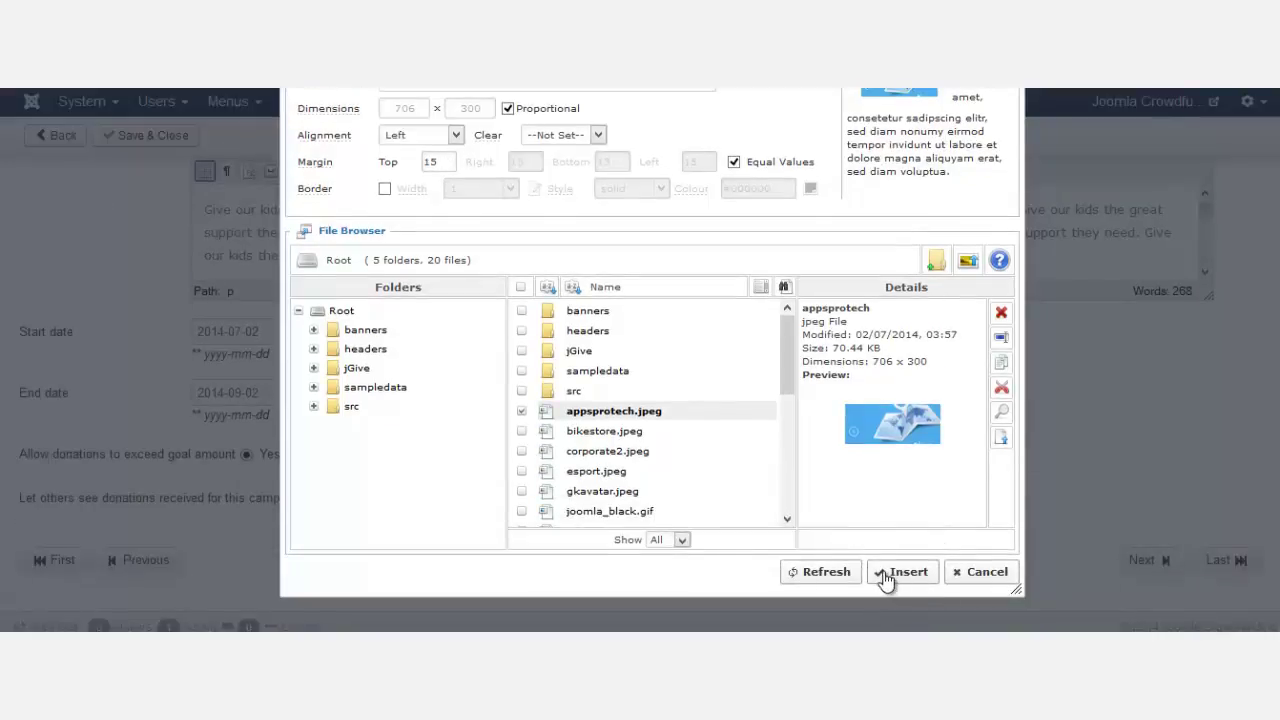
{"action": "scroll", "coordinate": [905, 509], "scroll_direction": "up", "scroll_amount": 4}
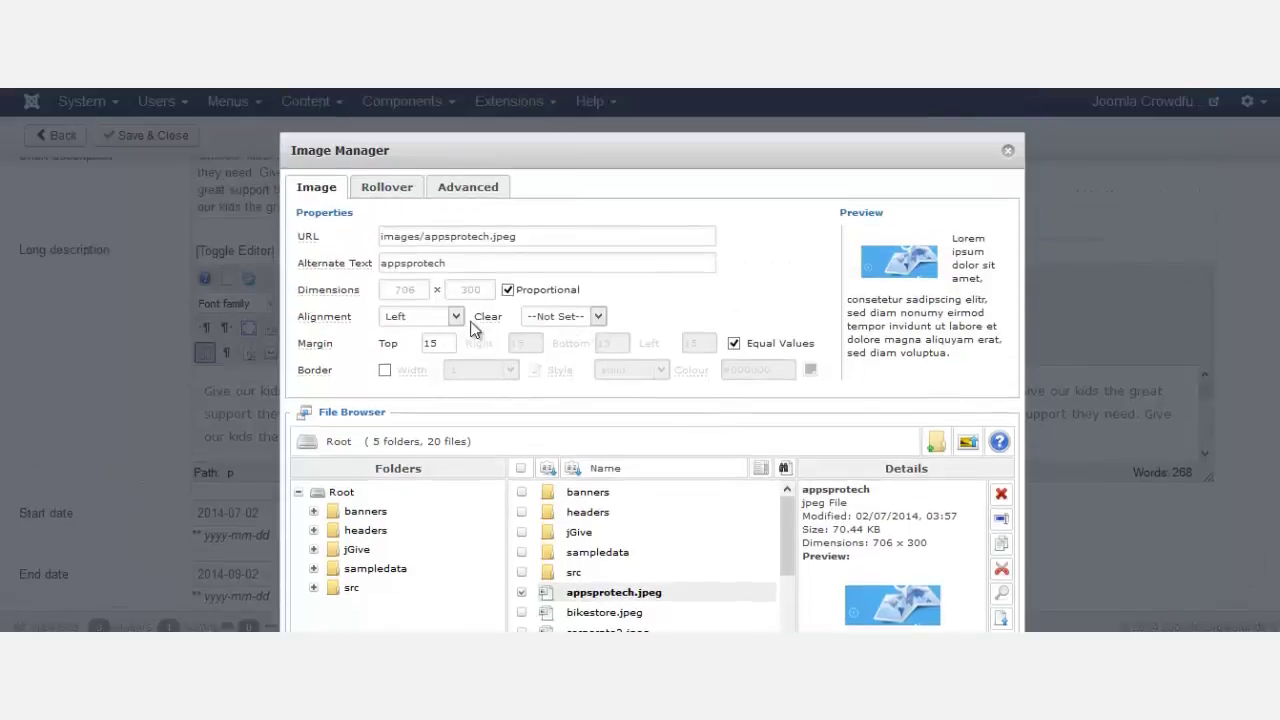
{"action": "double_click", "coordinate": [404, 290]}
{"action": "key", "text": "BackSpace"}
{"action": "scroll", "coordinate": [829, 610], "scroll_direction": "down", "scroll_amount": 3}
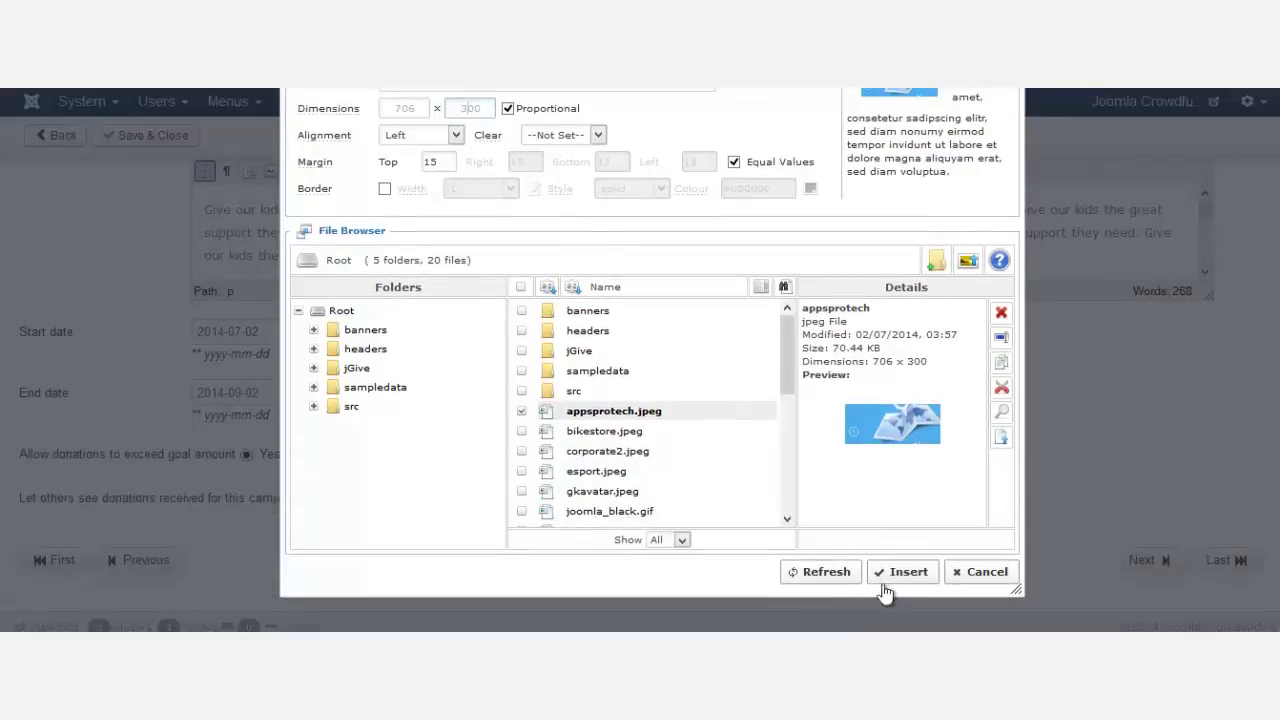
{"action": "left_click", "coordinate": [895, 600]}
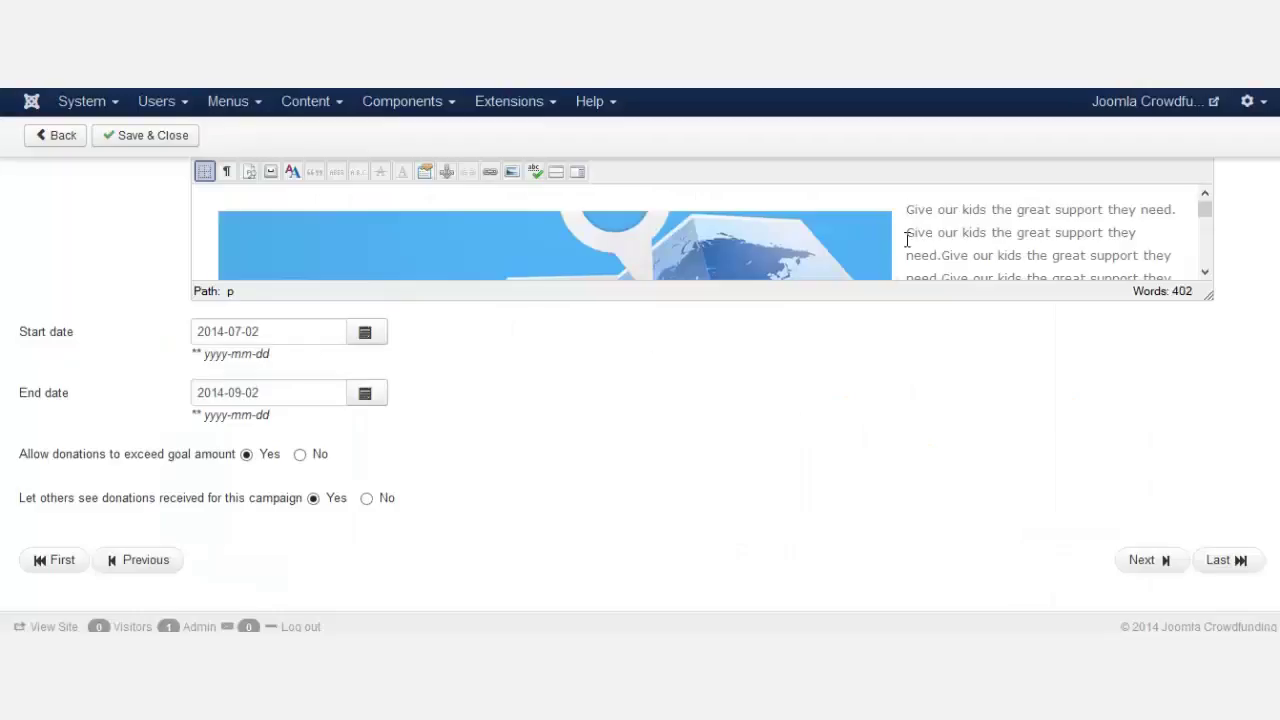
Make the long description's opening sentence "Give our kids the great support they need." bold, and save and close the campaign.
{"action": "scroll", "coordinate": [1048, 508], "scroll_direction": "up", "scroll_amount": 3}
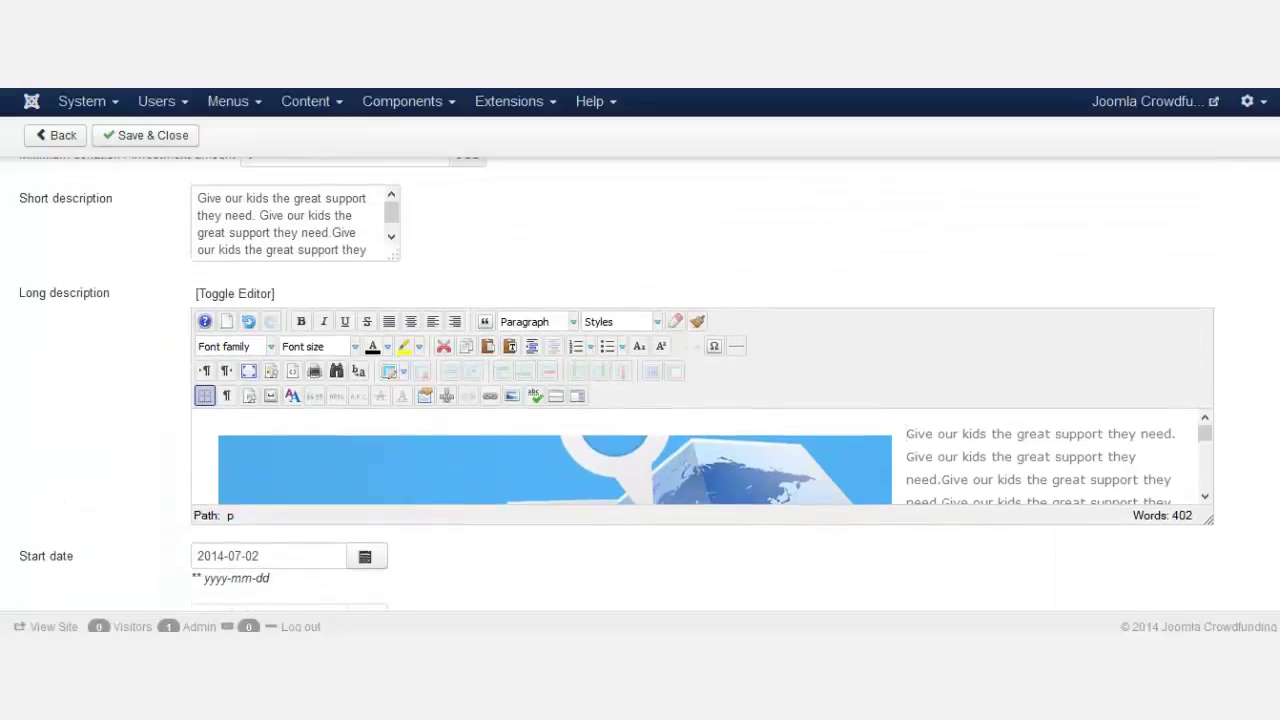
{"action": "double_click", "coordinate": [1043, 485]}
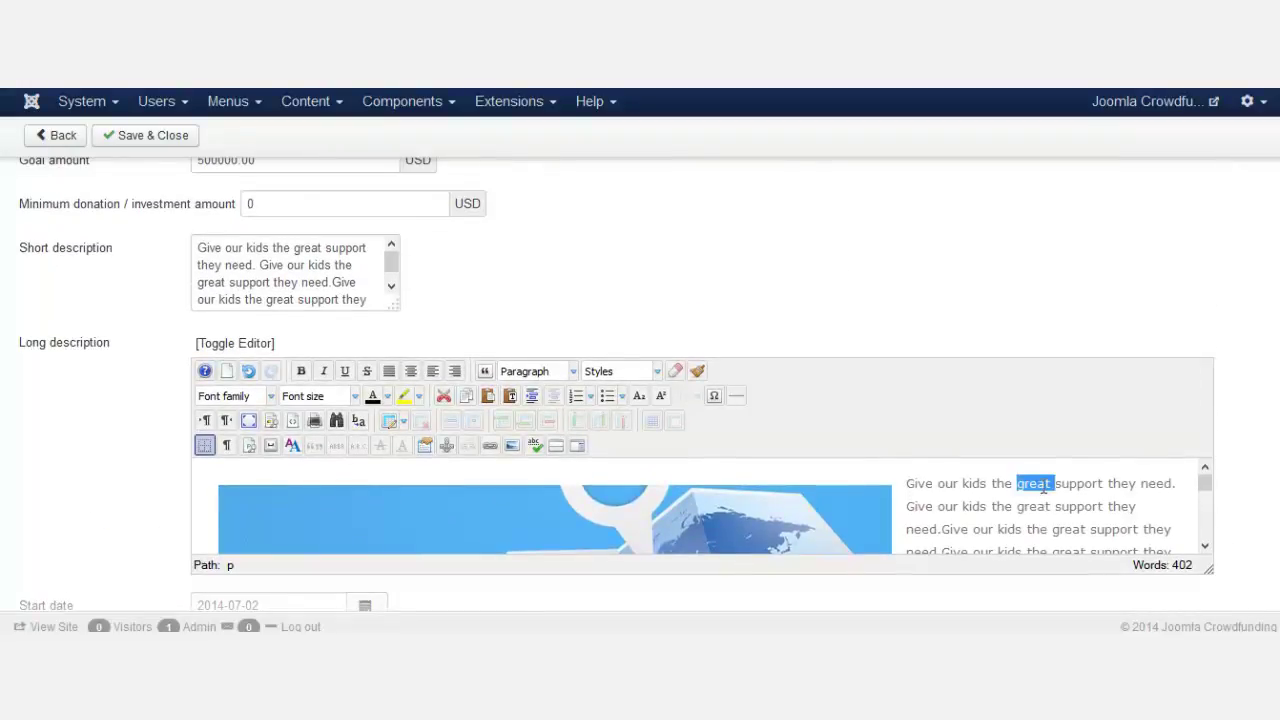
{"action": "left_click", "coordinate": [1179, 483]}
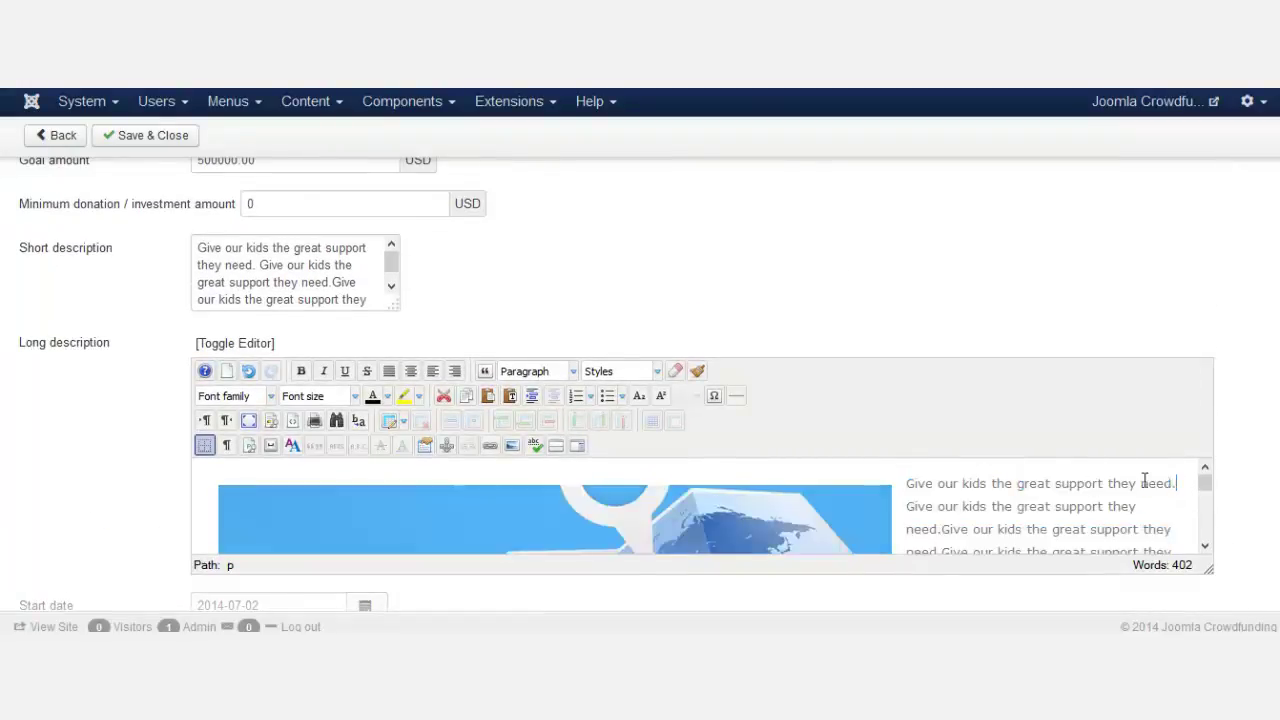
{"action": "left_click_drag", "start_coordinate": [1176, 483], "coordinate": [929, 483]}
{"action": "key", "text": "ctrl+b"}
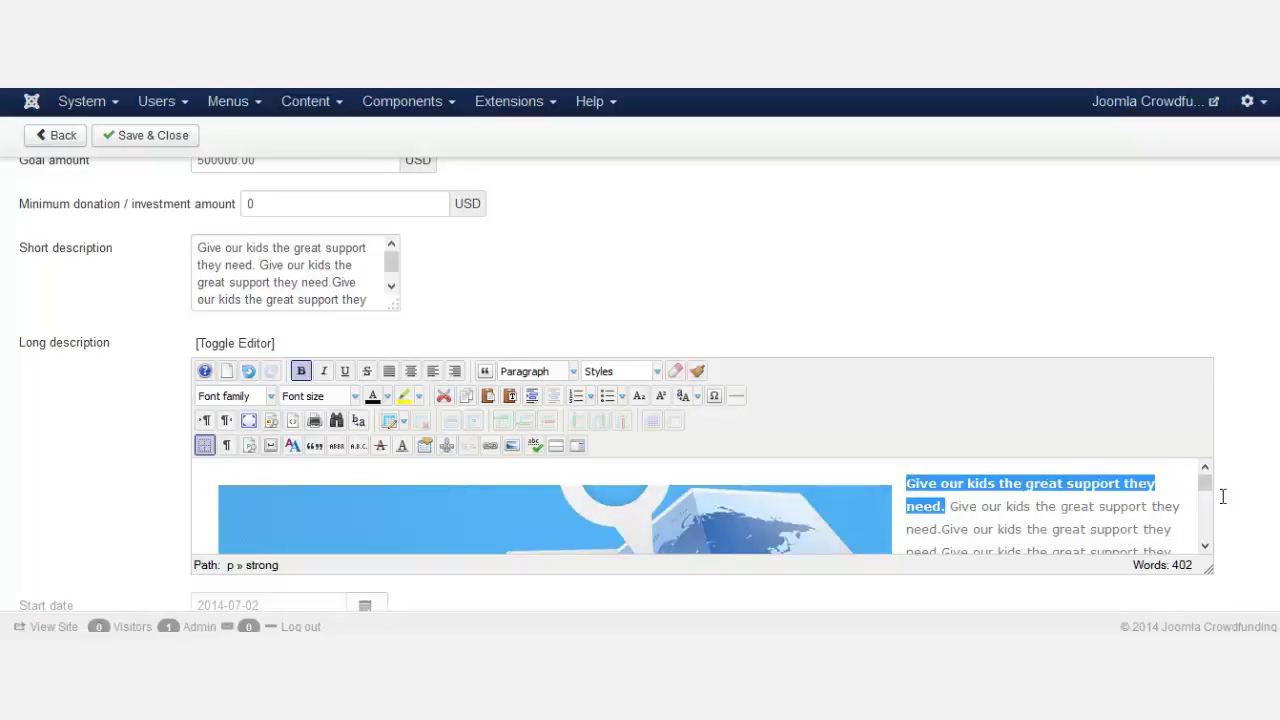
{"action": "scroll", "coordinate": [857, 289], "scroll_direction": "up", "scroll_amount": 4}
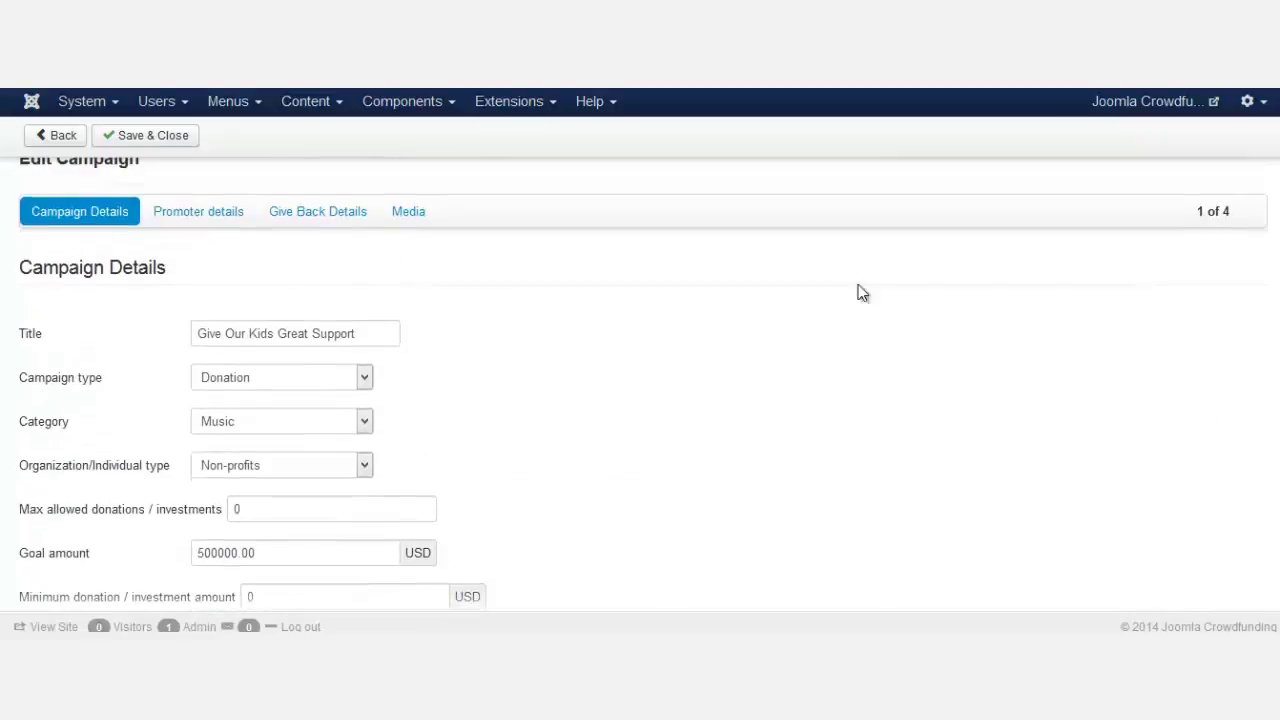
{"action": "left_click", "coordinate": [122, 138]}
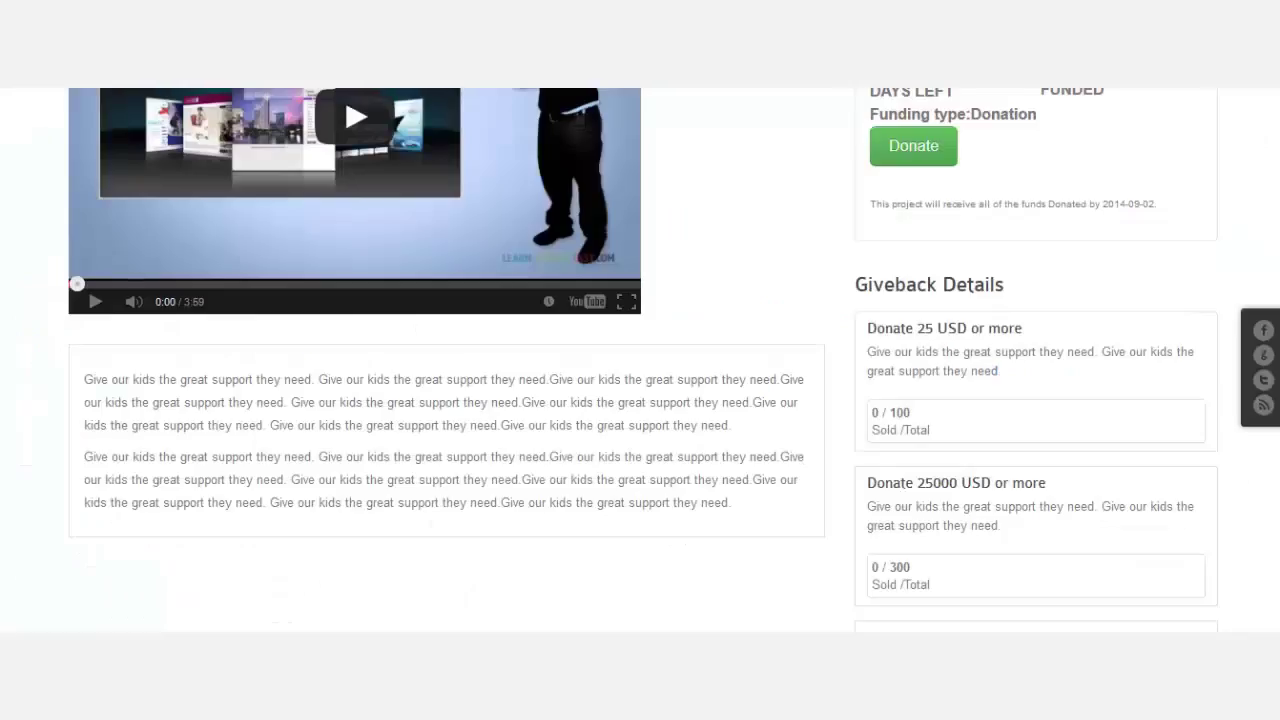
Reload the public campaign page and review the updated description's image and text down to the promoter details and back up.
{"action": "right_click", "coordinate": [742, 318]}
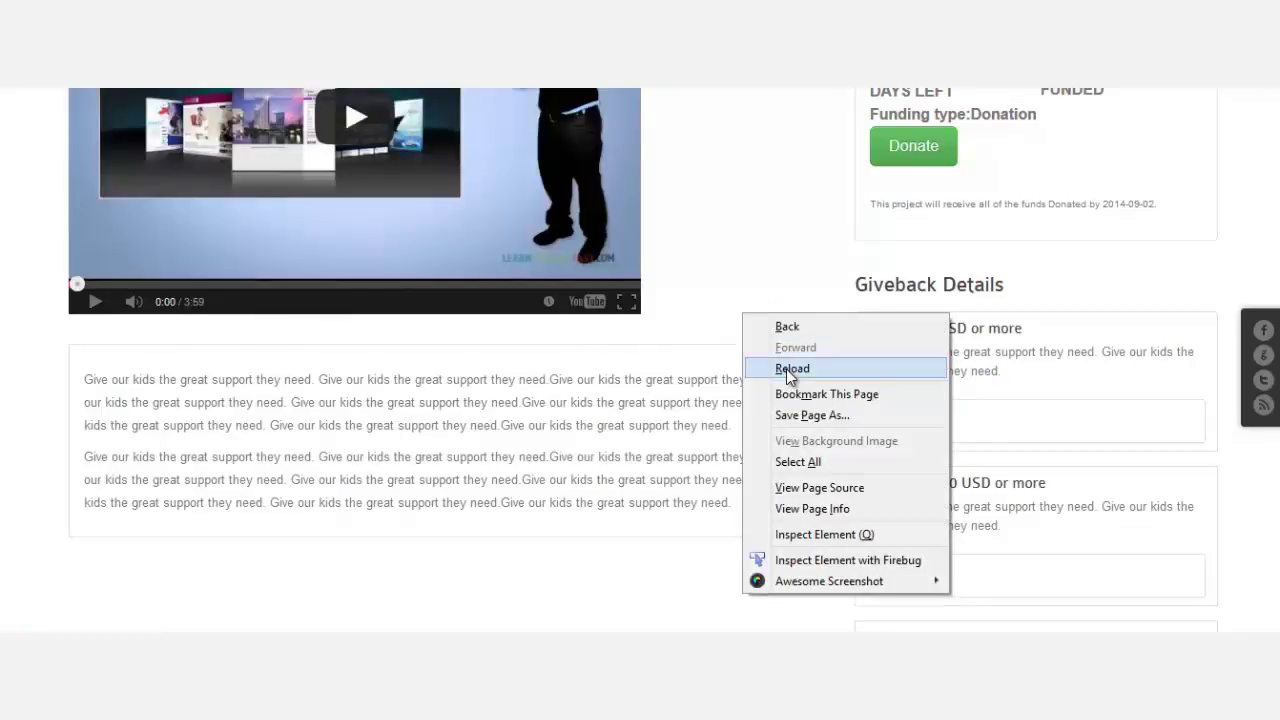
{"action": "left_click", "coordinate": [786, 369]}
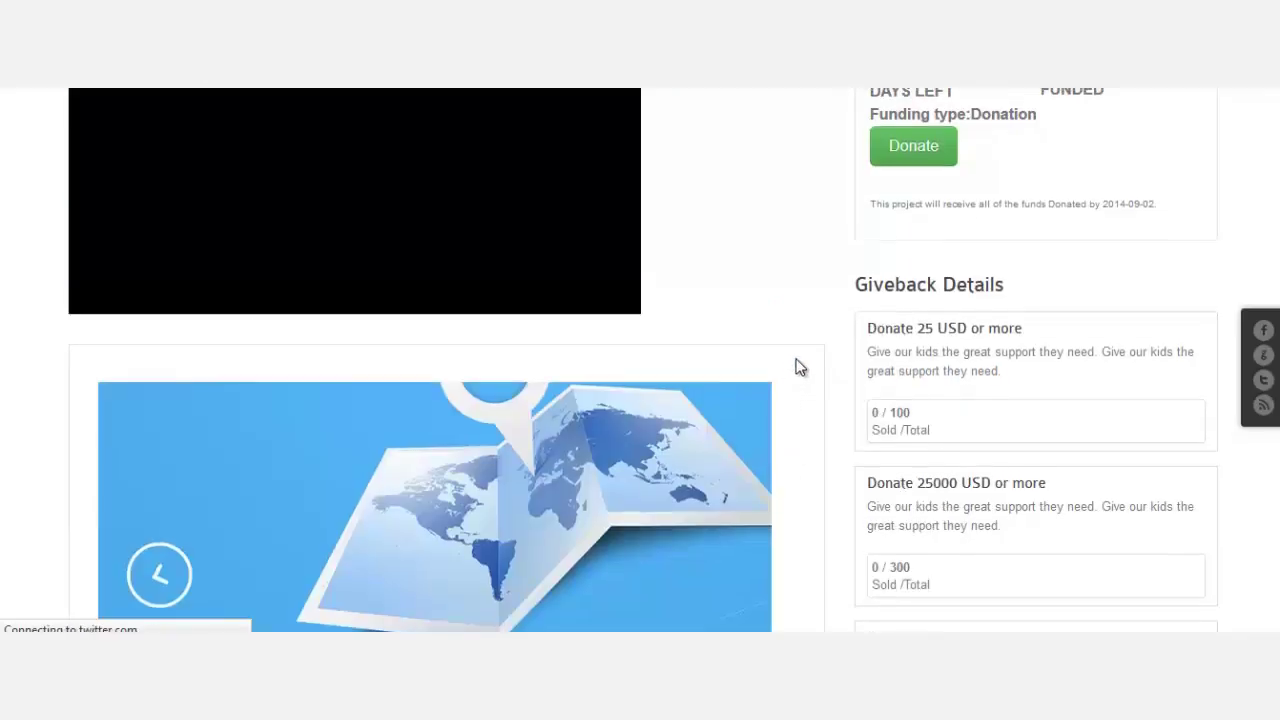
{"action": "scroll", "coordinate": [800, 364], "scroll_direction": "down", "scroll_amount": 4}
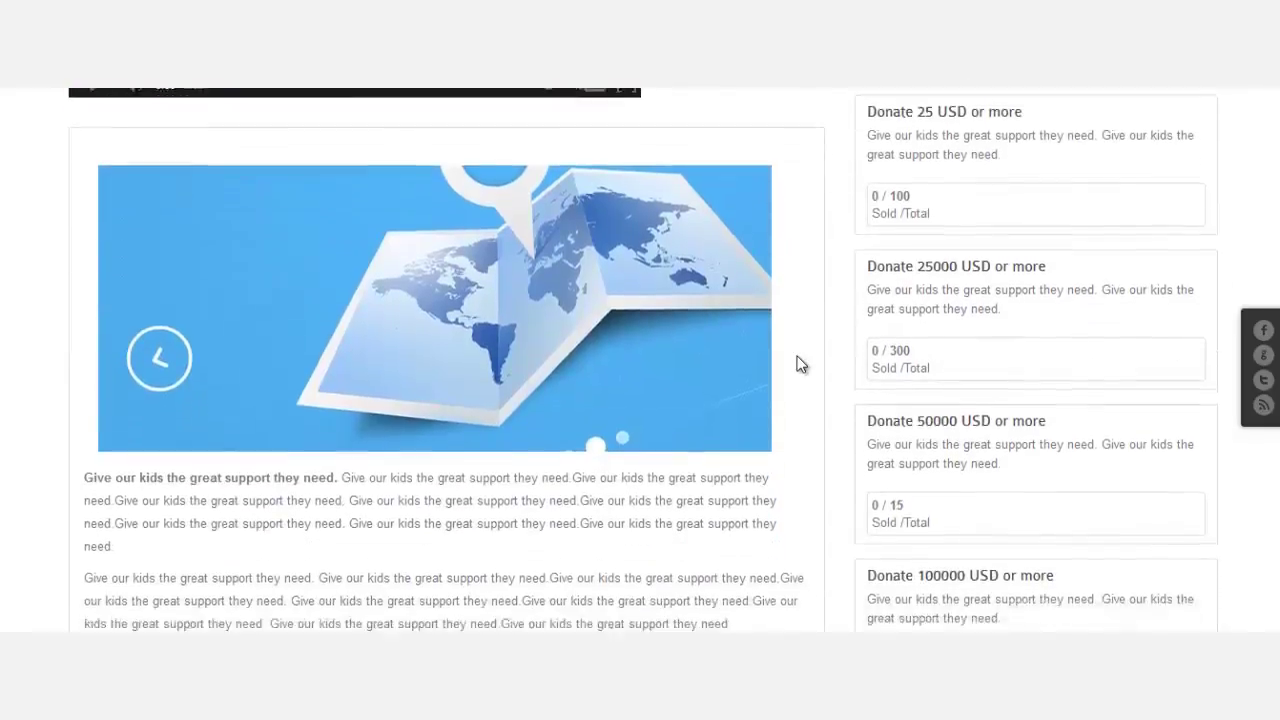
{"action": "scroll", "coordinate": [800, 364], "scroll_direction": "down", "scroll_amount": 4}
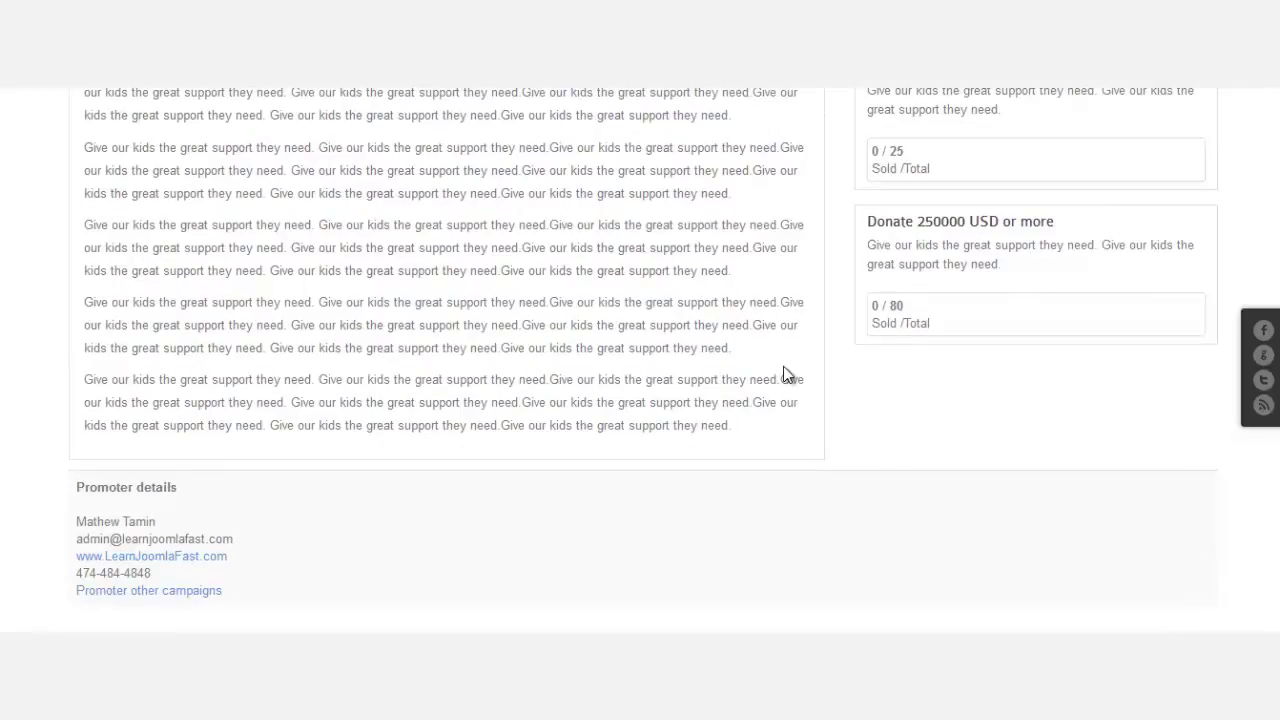
{"action": "scroll", "coordinate": [600, 392], "scroll_direction": "down", "scroll_amount": 3}
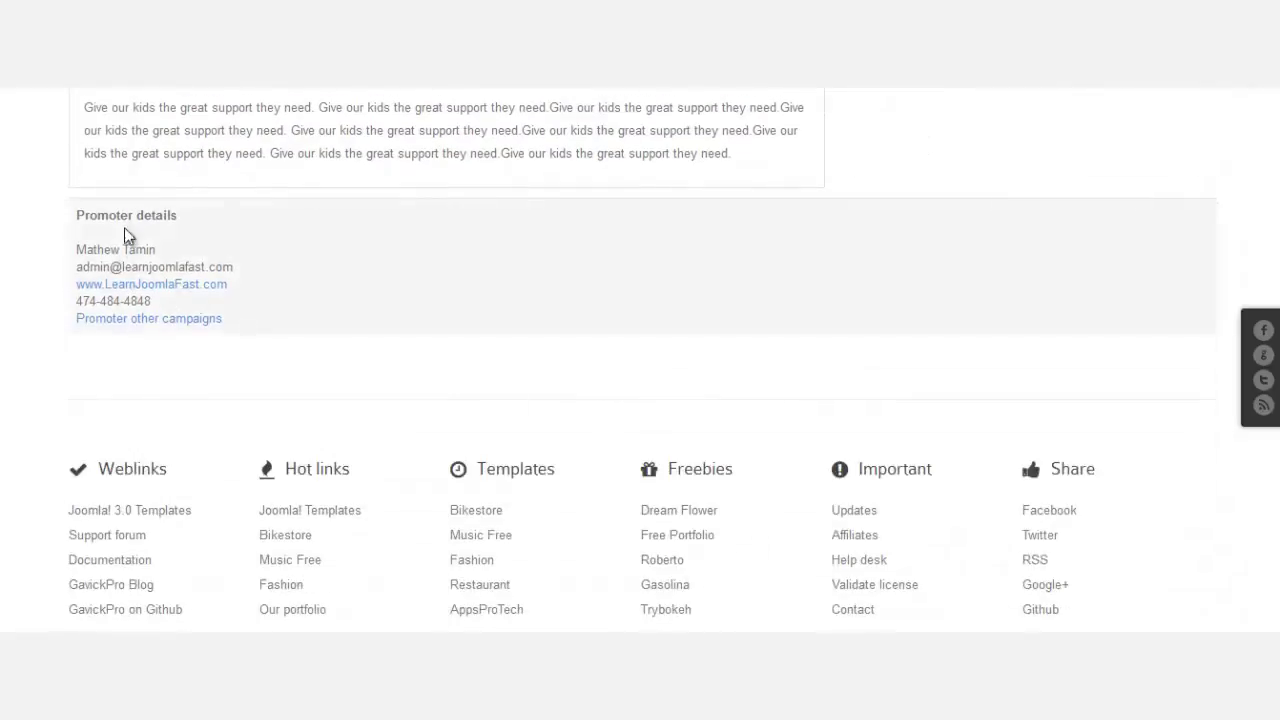
{"action": "scroll", "coordinate": [1274, 228], "scroll_direction": "up", "scroll_amount": 15}
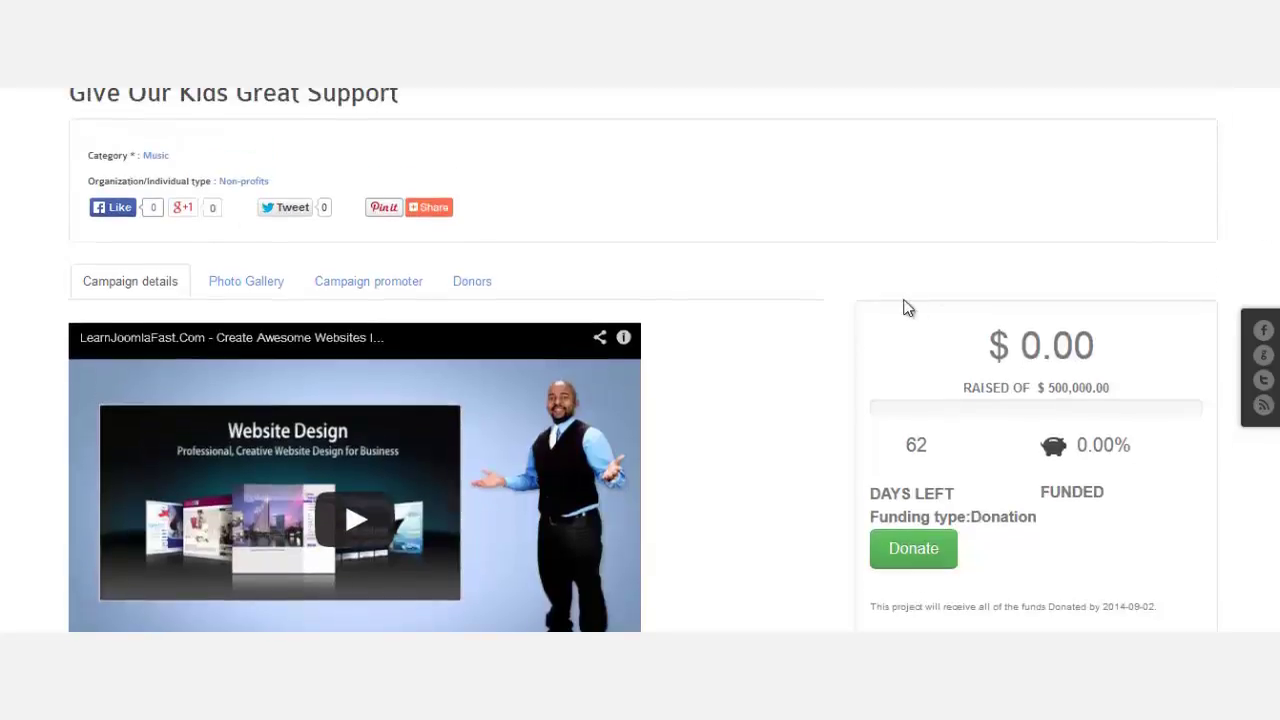
{"action": "scroll", "coordinate": [640, 360], "scroll_direction": "up", "scroll_amount": 2}
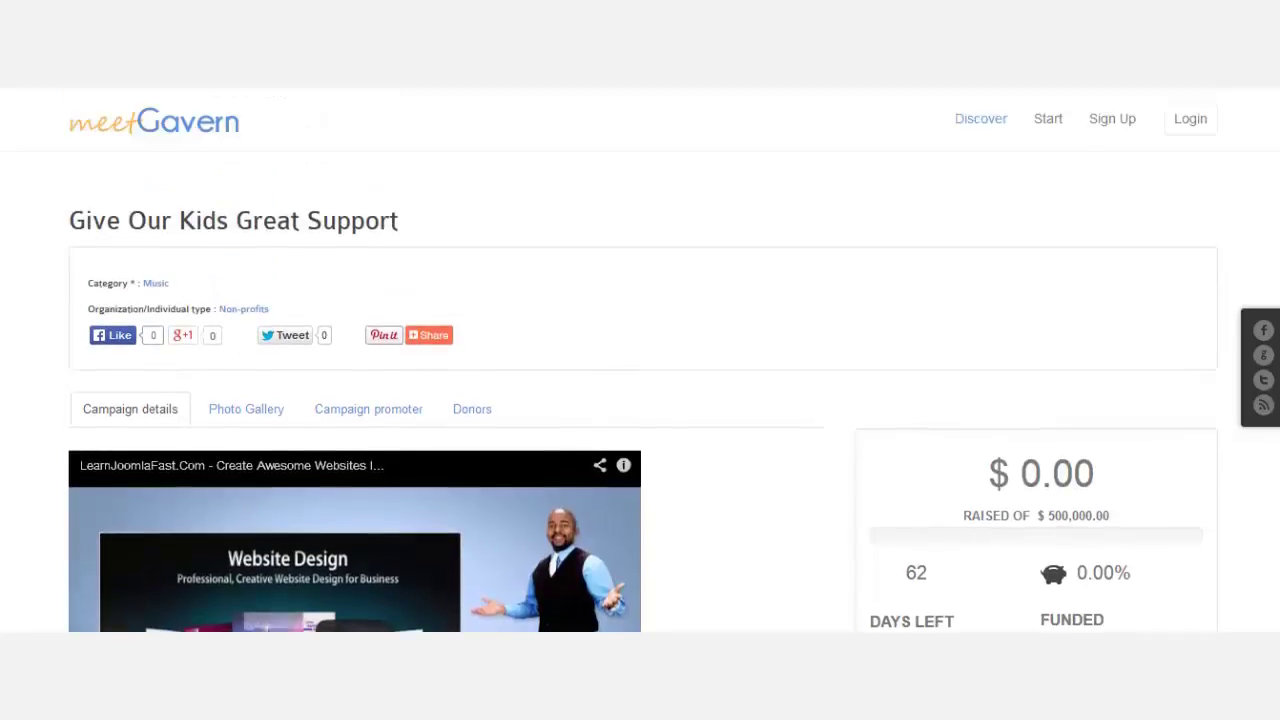
{"action": "scroll", "coordinate": [1035, 372], "scroll_direction": "down", "scroll_amount": 1}
{"action": "scroll", "coordinate": [1035, 372], "scroll_direction": "up", "scroll_amount": 1}
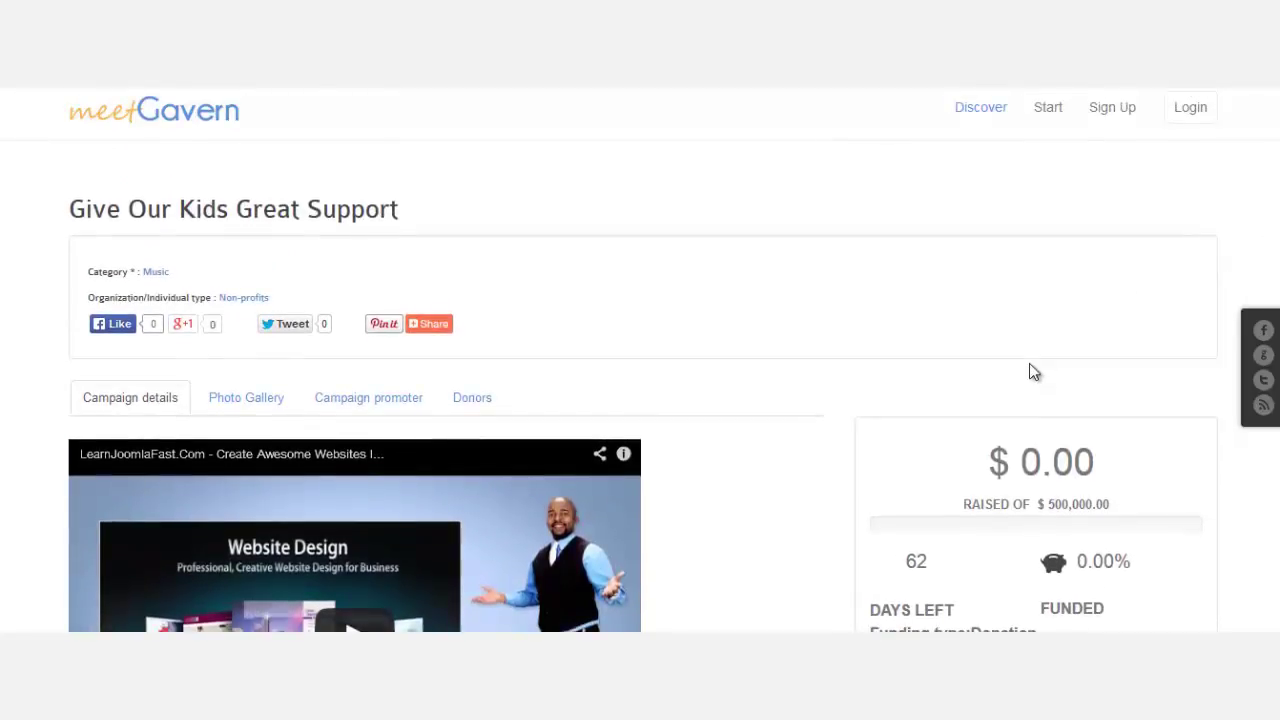